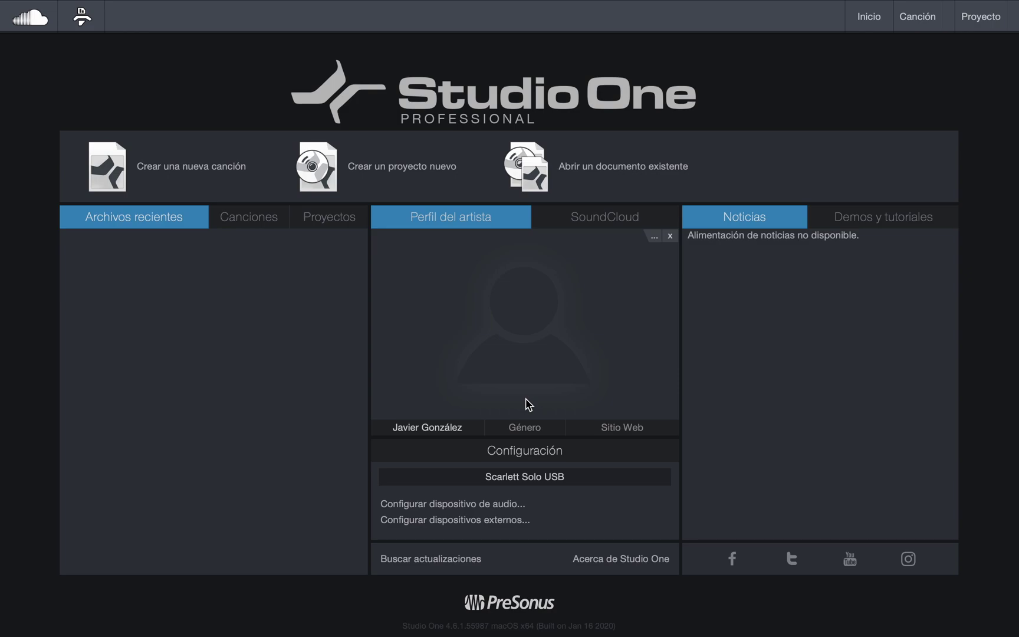
# Open the preferences and review the general startup, language and update-check options without changing them
pyautogui.moveTo(224, 3)
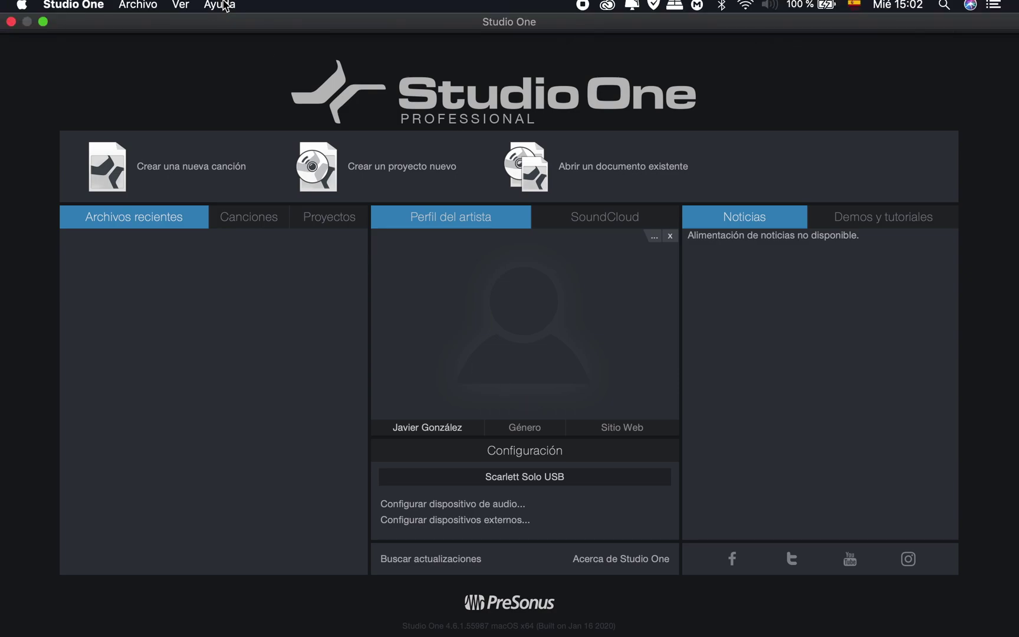
pyautogui.click(94, 11)
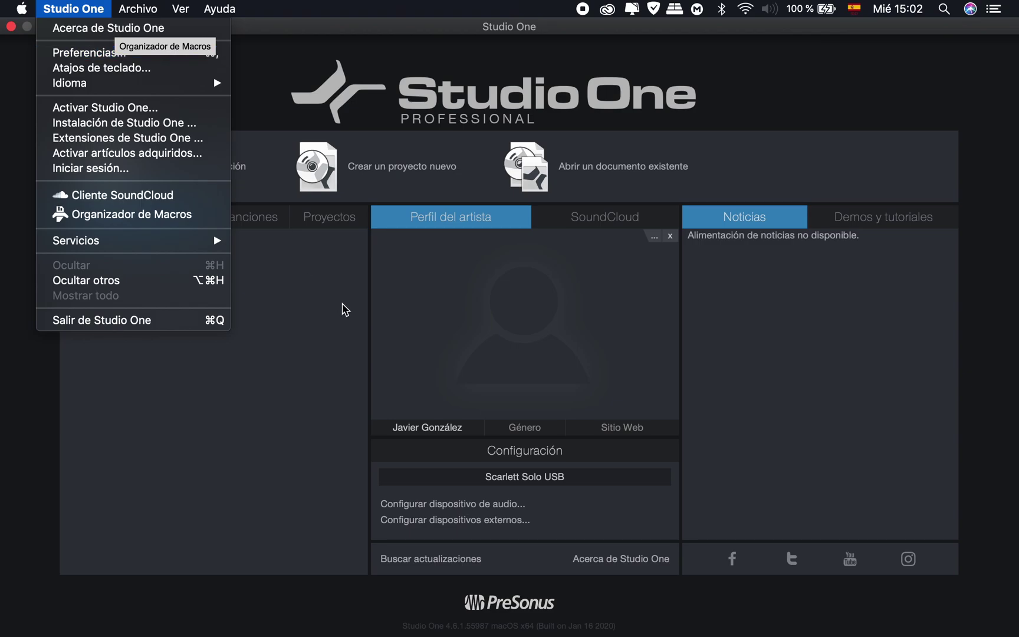
pyautogui.click(342, 304)
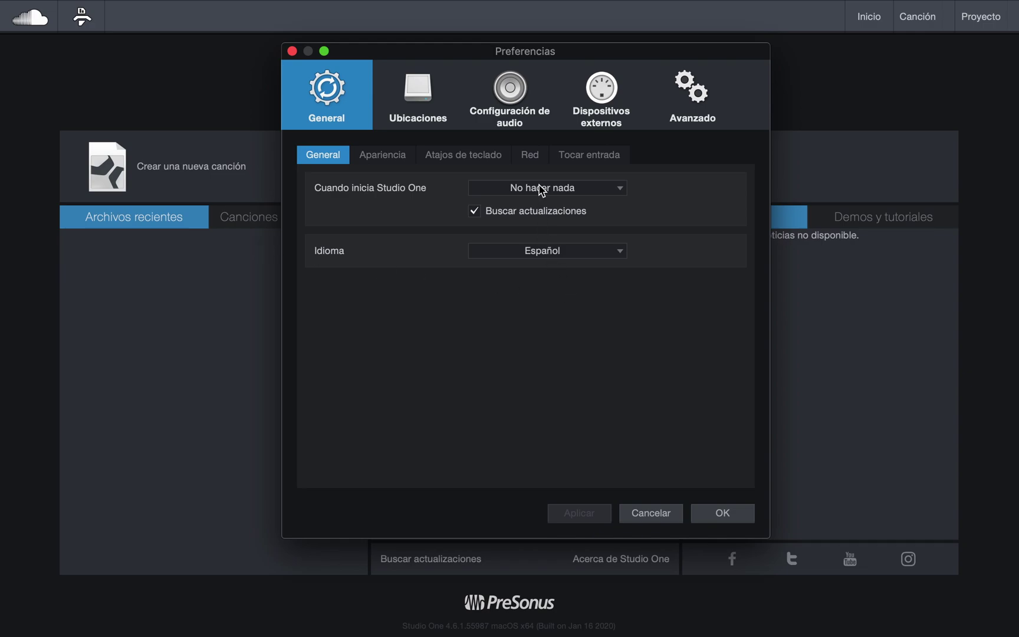
pyautogui.click(624, 192)
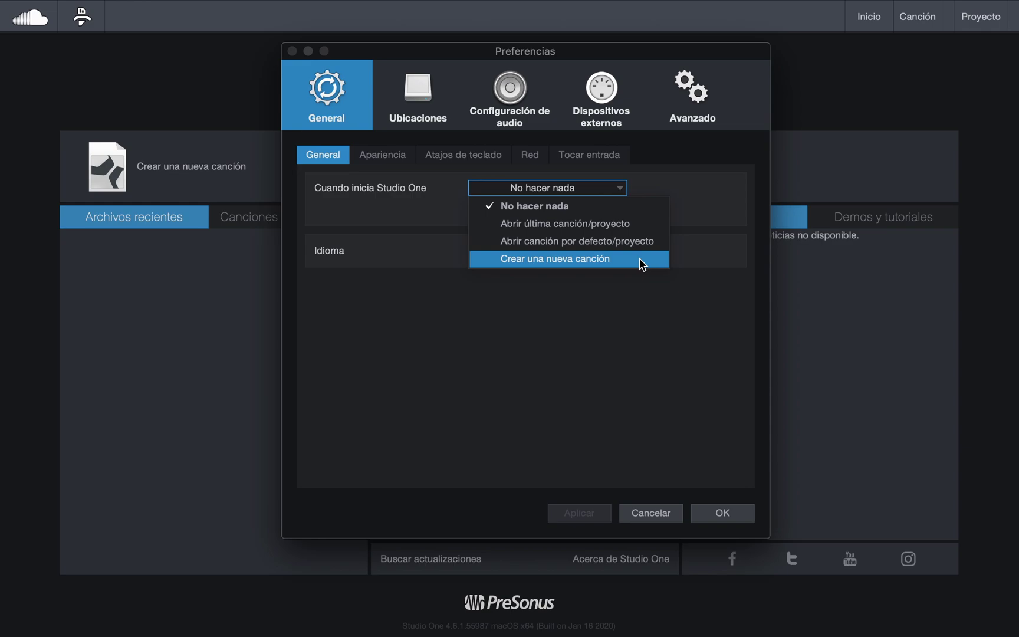
pyautogui.click(676, 264)
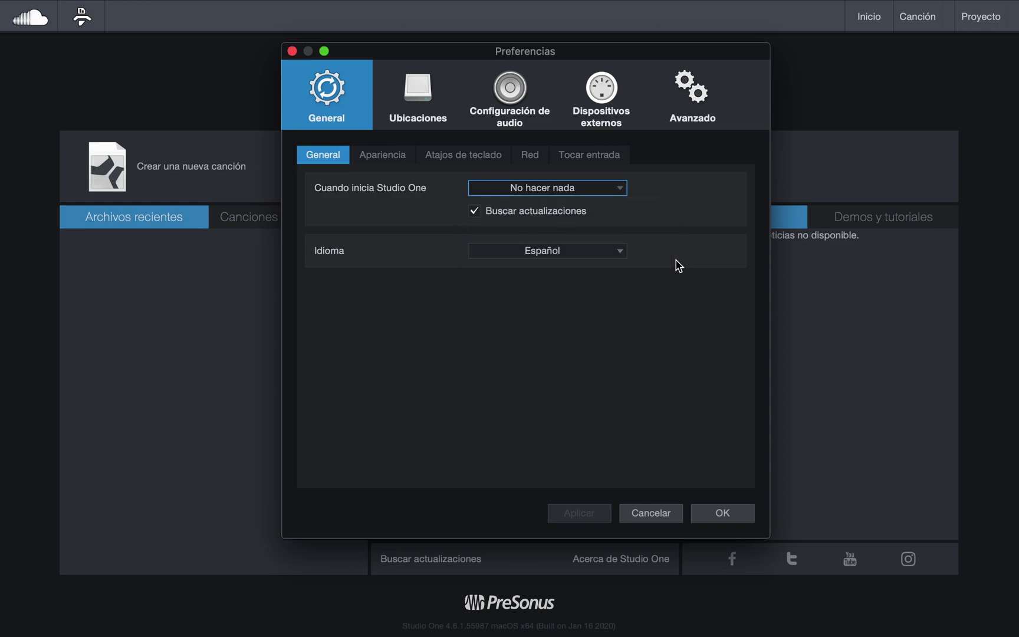
pyautogui.click(615, 258)
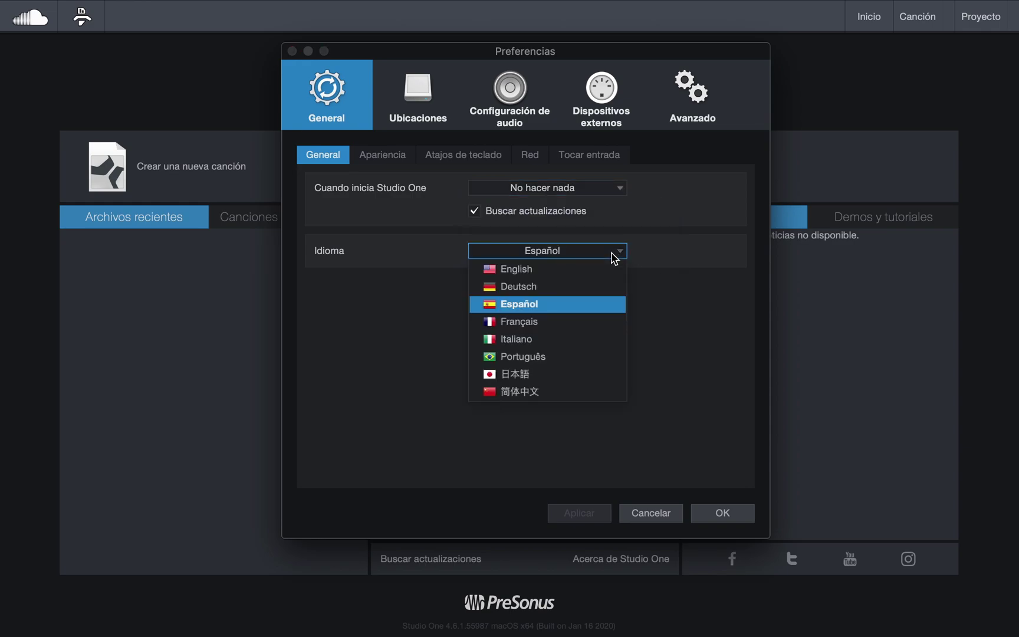
pyautogui.click(615, 258)
pyautogui.doubleClick(475, 210)
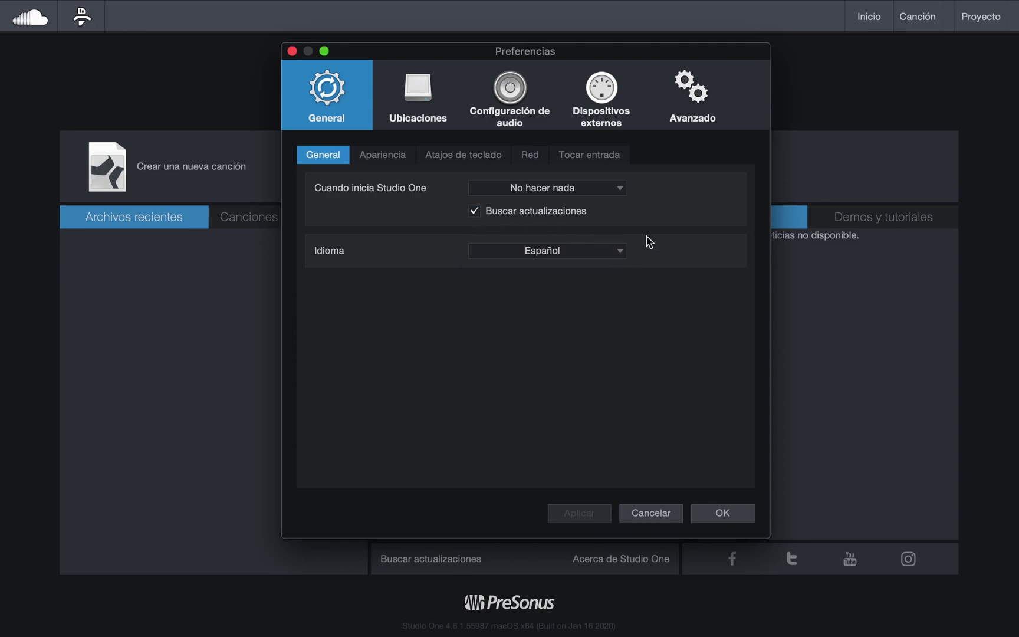
# Review the appearance, keyboard shortcut, network and touch input settings in the general preferences
pyautogui.click(401, 160)
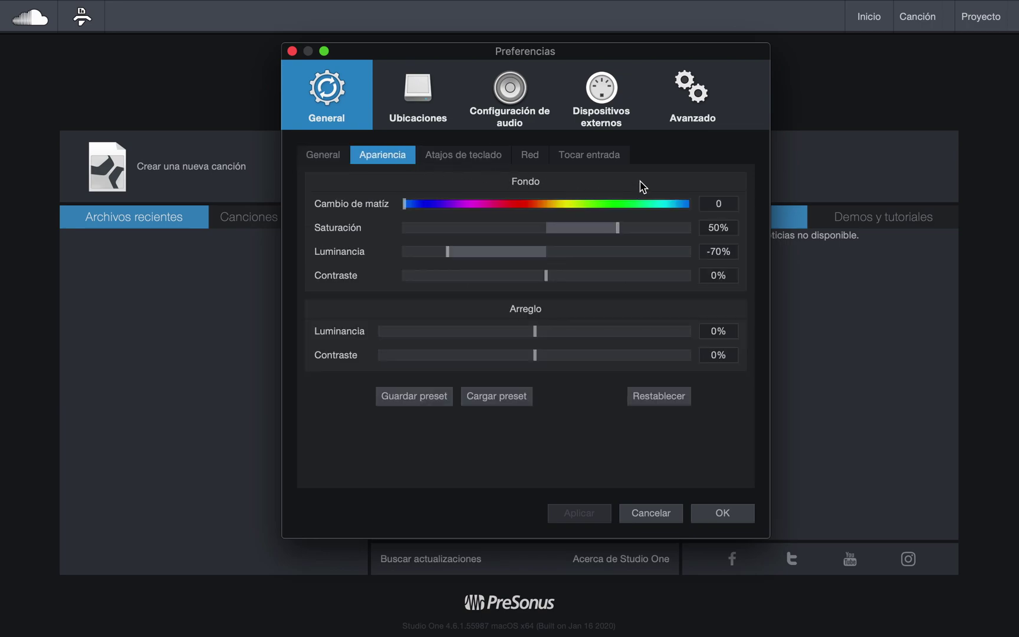
pyautogui.click(485, 161)
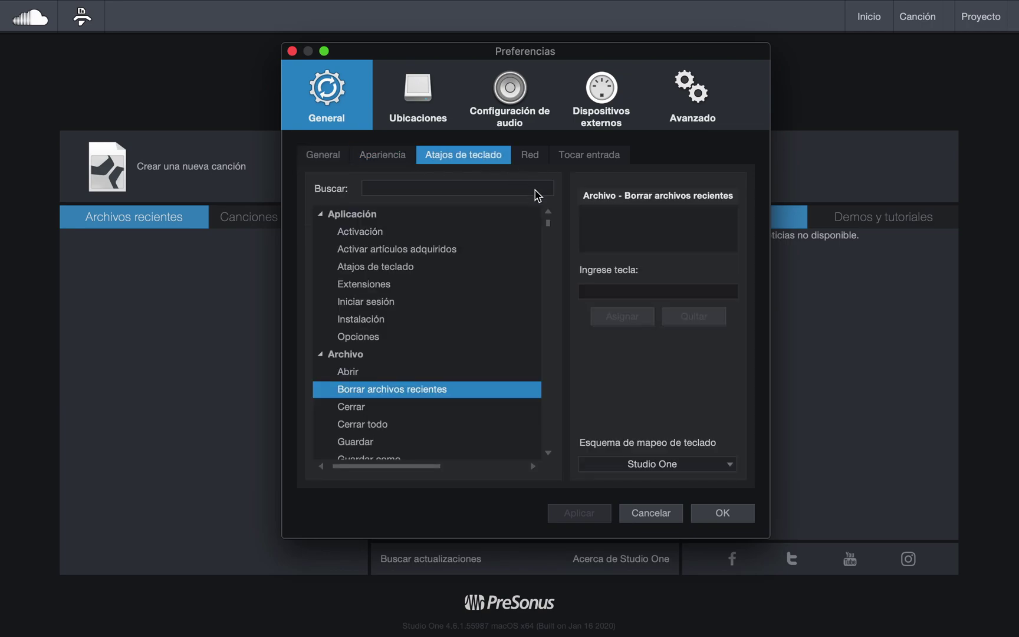
pyautogui.click(533, 154)
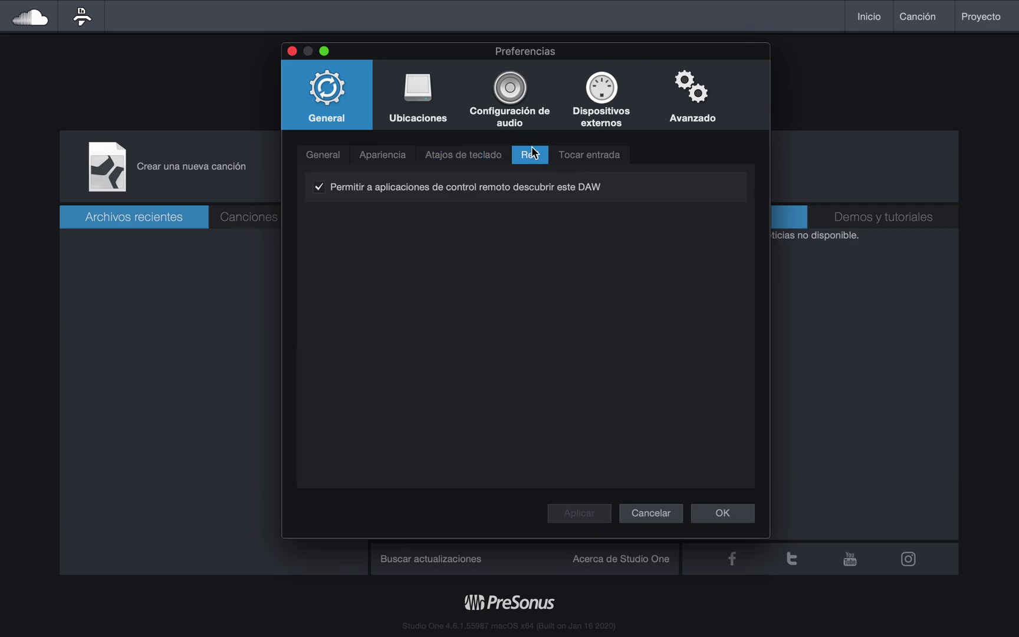
pyautogui.click(609, 160)
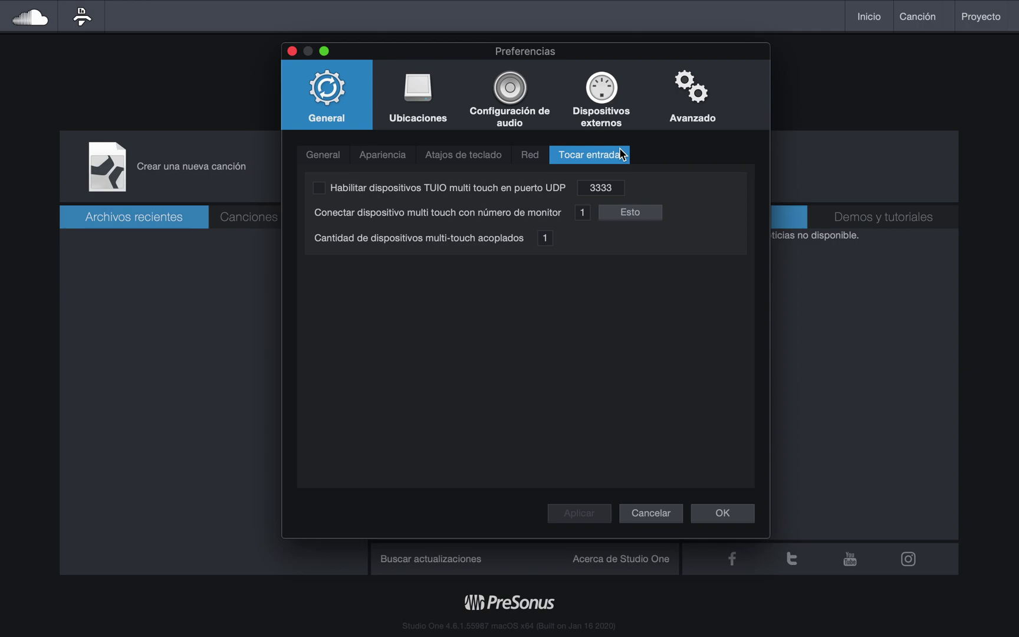
# View the user data location preferences and the folder chooser for that location, cancelling without choosing a folder
pyautogui.click(424, 108)
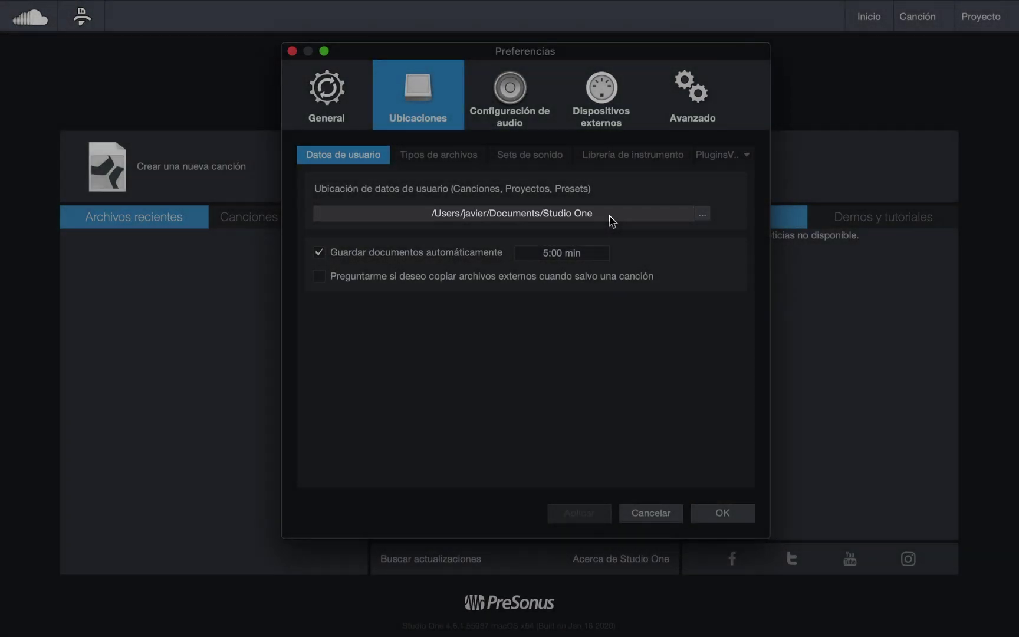
pyautogui.hotkey('ctrl', 'Left')
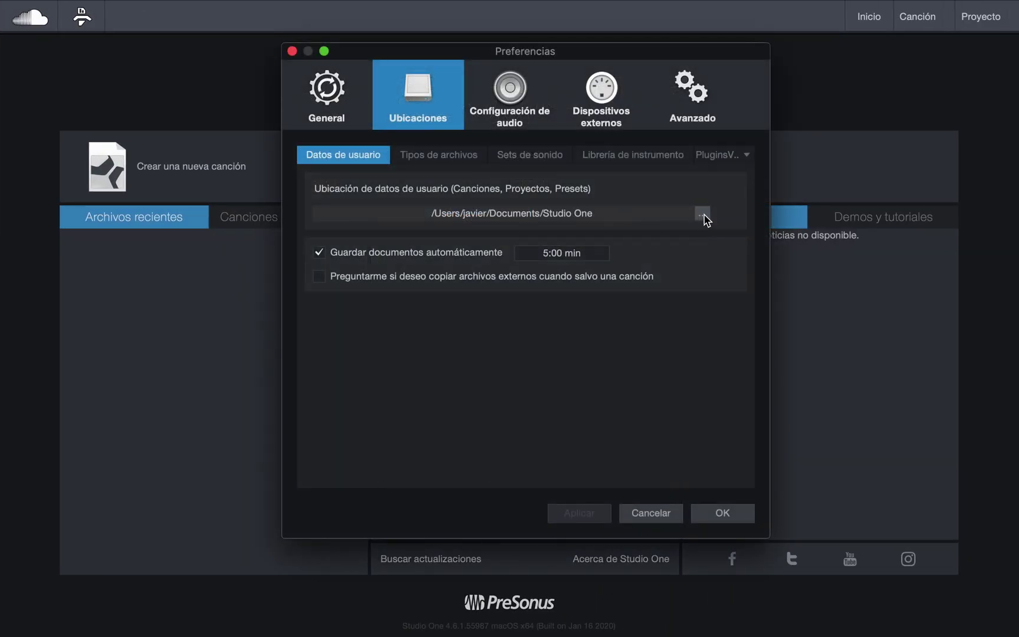
pyautogui.click(702, 214)
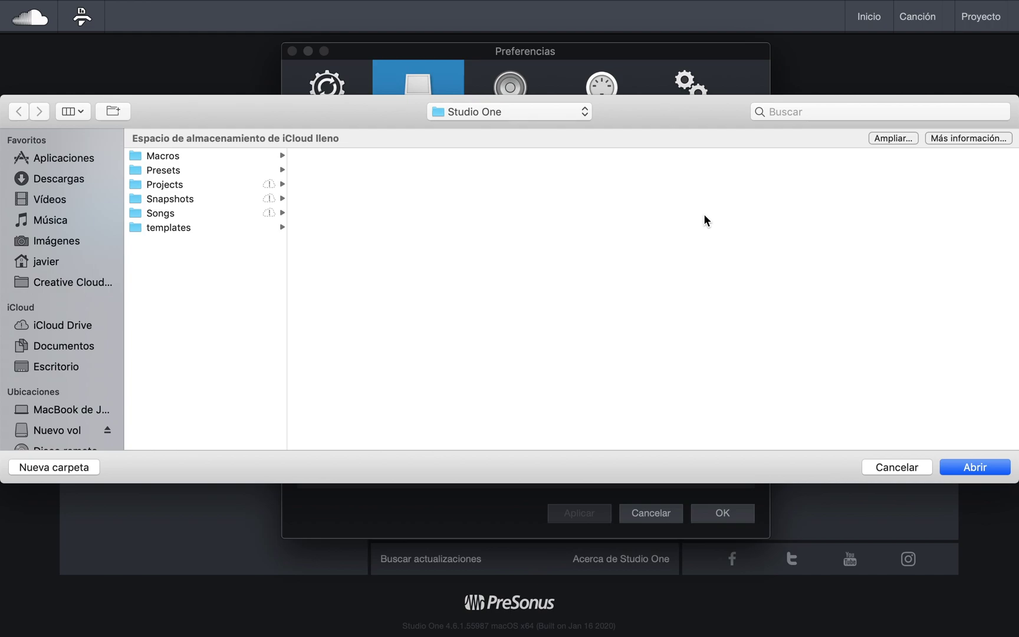
pyautogui.click(896, 467)
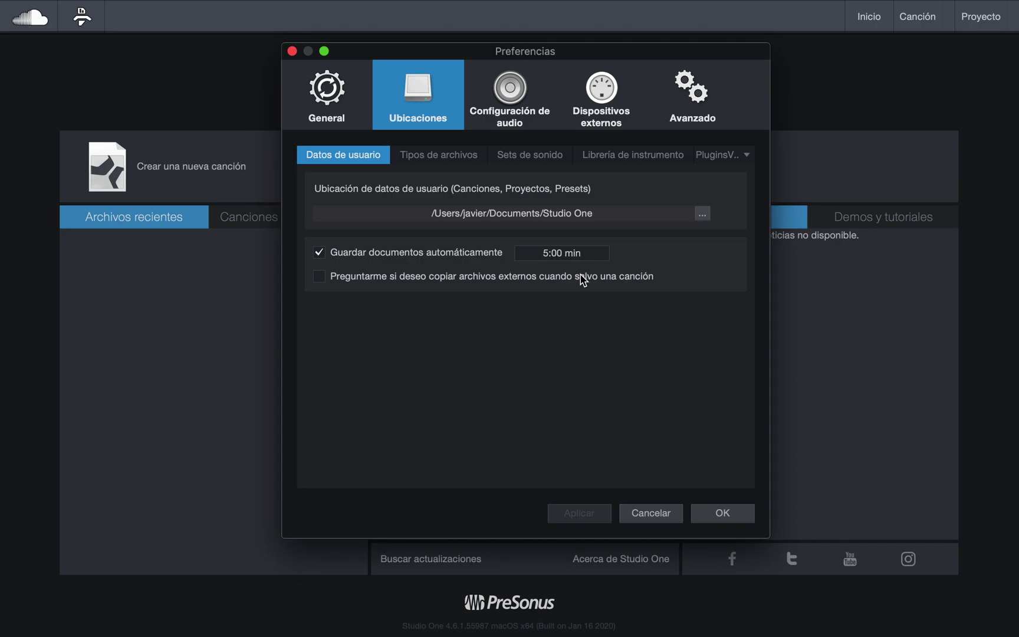
# Set the autosave interval to 10 minutes and toggle the prompt about copying external files when saving a song
pyautogui.click(557, 255)
pyautogui.write('10')
pyautogui.press('Return')
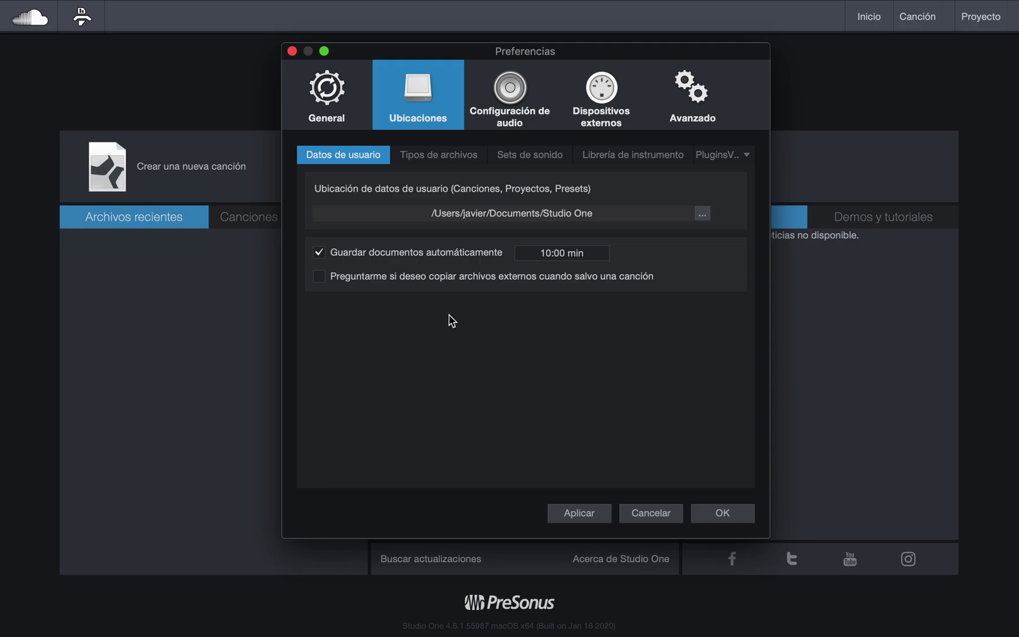
pyautogui.click(319, 278)
# Examine the list of file types shown in the browser, from the audio formats to the presets
pyautogui.click(456, 161)
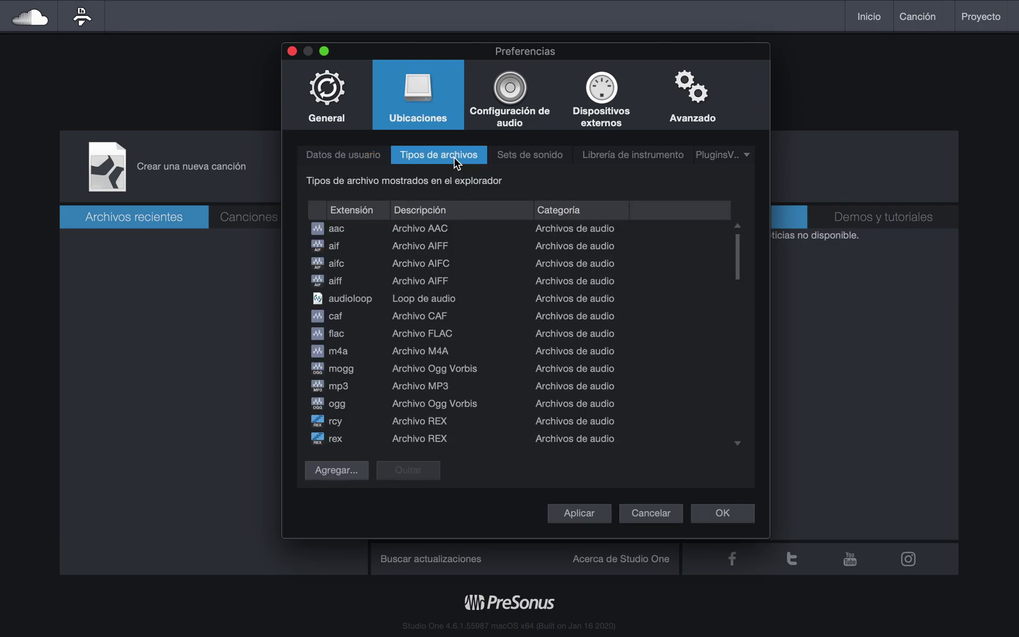
pyautogui.scroll(-10, 528, 301)
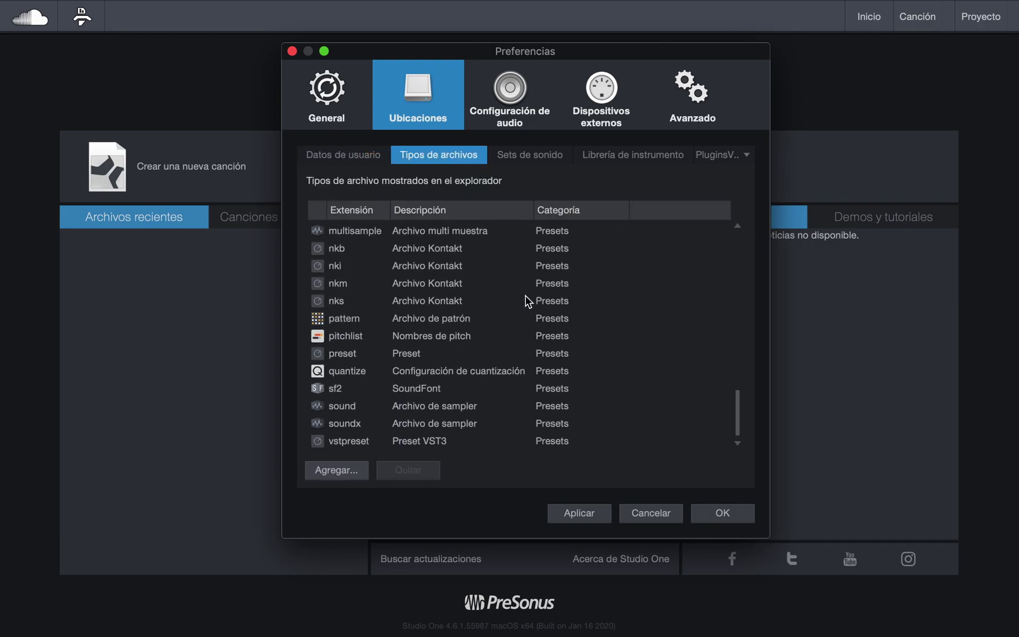
pyautogui.scroll(15, 527, 301)
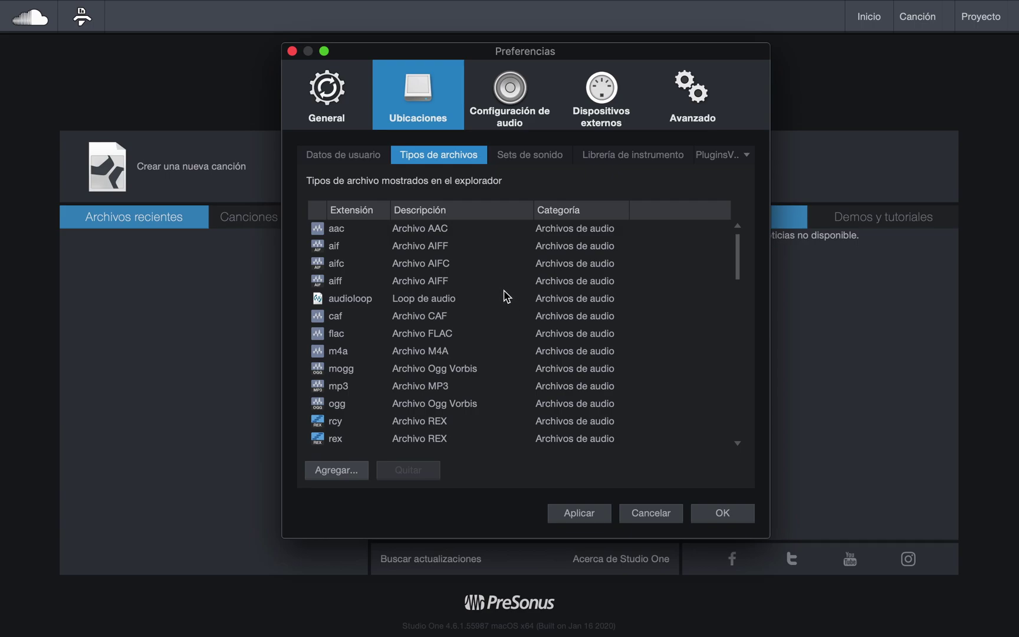
pyautogui.click(365, 231)
pyautogui.click(358, 248)
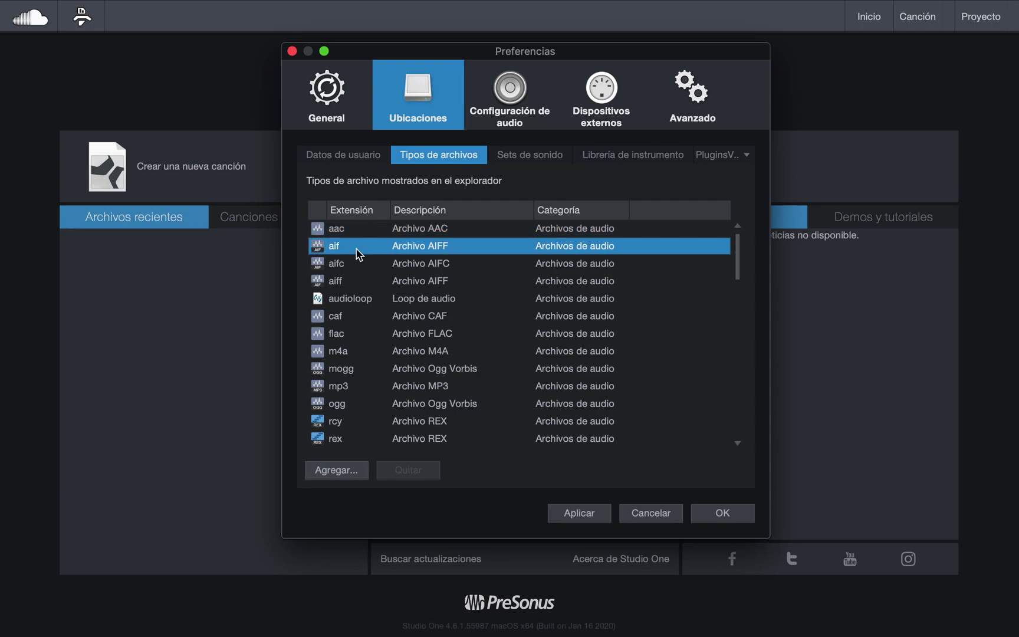
pyautogui.click(351, 279)
pyautogui.scroll(-15, 356, 306)
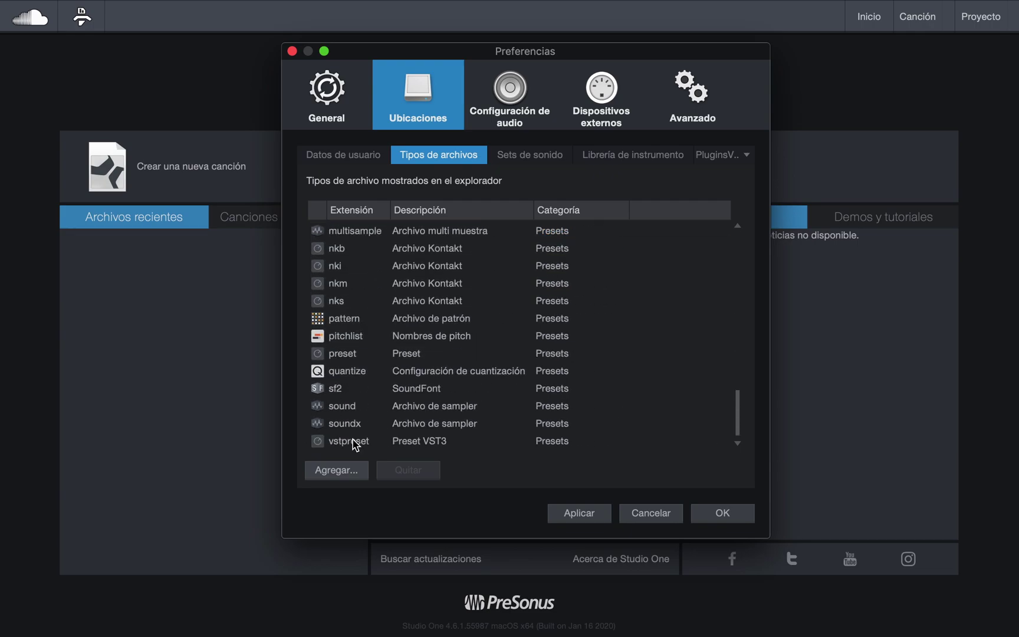
# Inspect the extension and description fields for adding a file type, cancelling without adding one
pyautogui.click(353, 472)
pyautogui.click(522, 201)
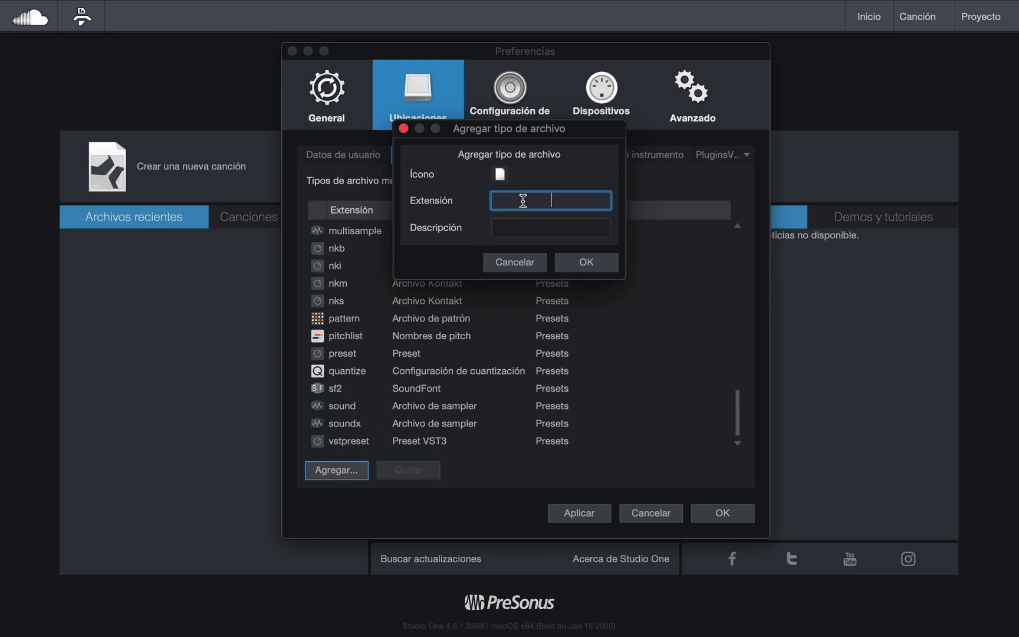
pyautogui.click(533, 227)
pyautogui.click(529, 263)
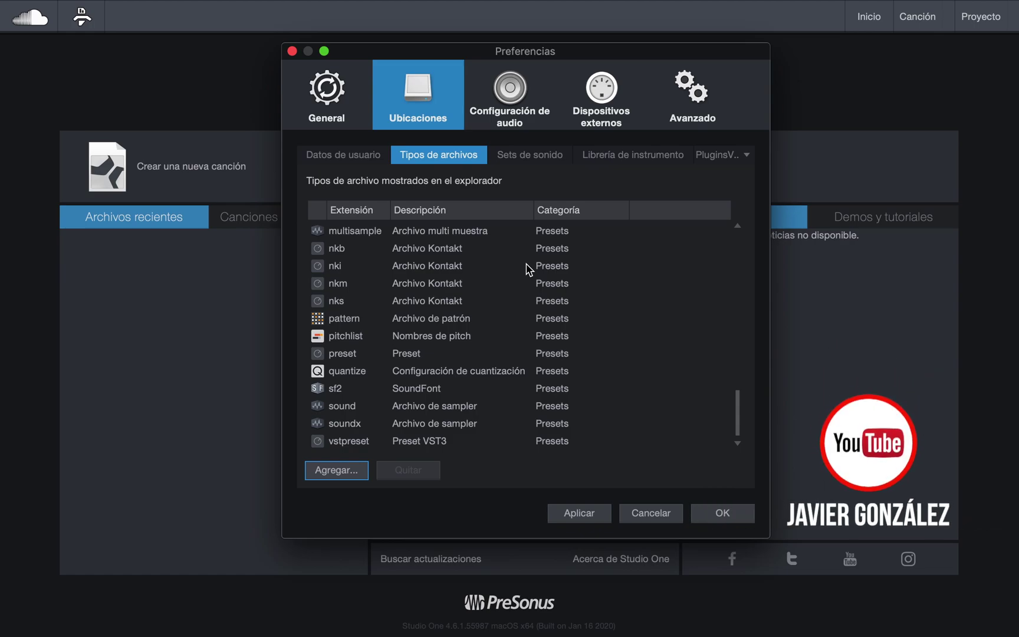
# Review each of the folders listed as sound set locations
pyautogui.click(541, 155)
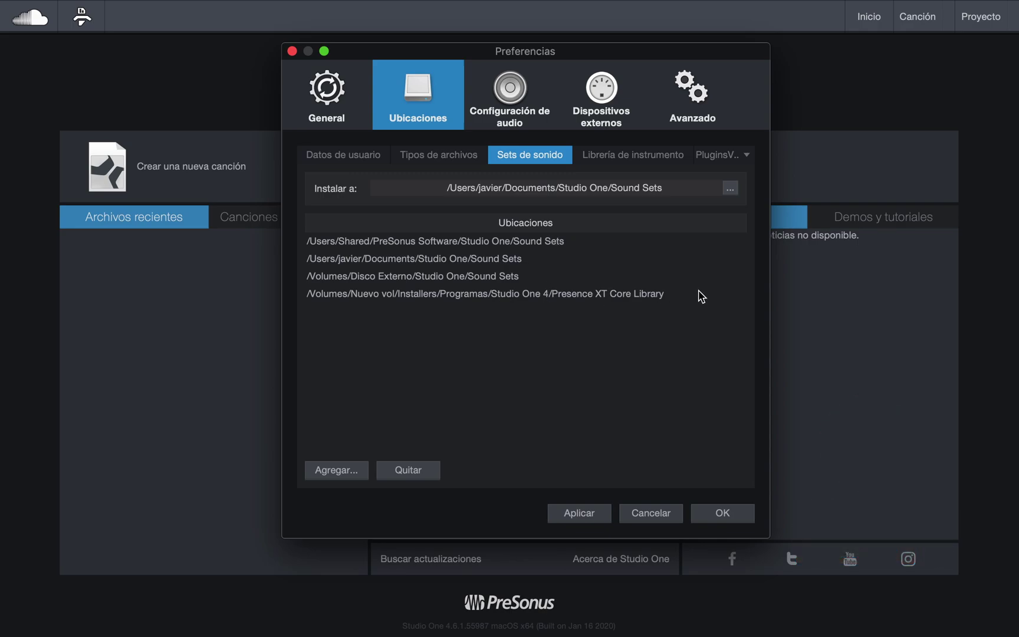
pyautogui.click(565, 242)
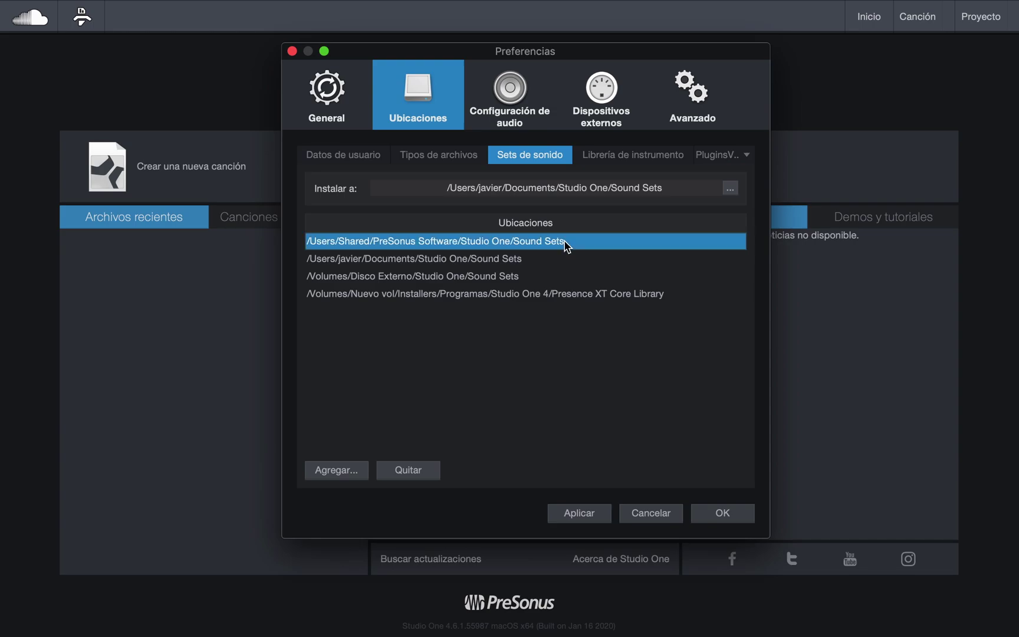
pyautogui.click(528, 260)
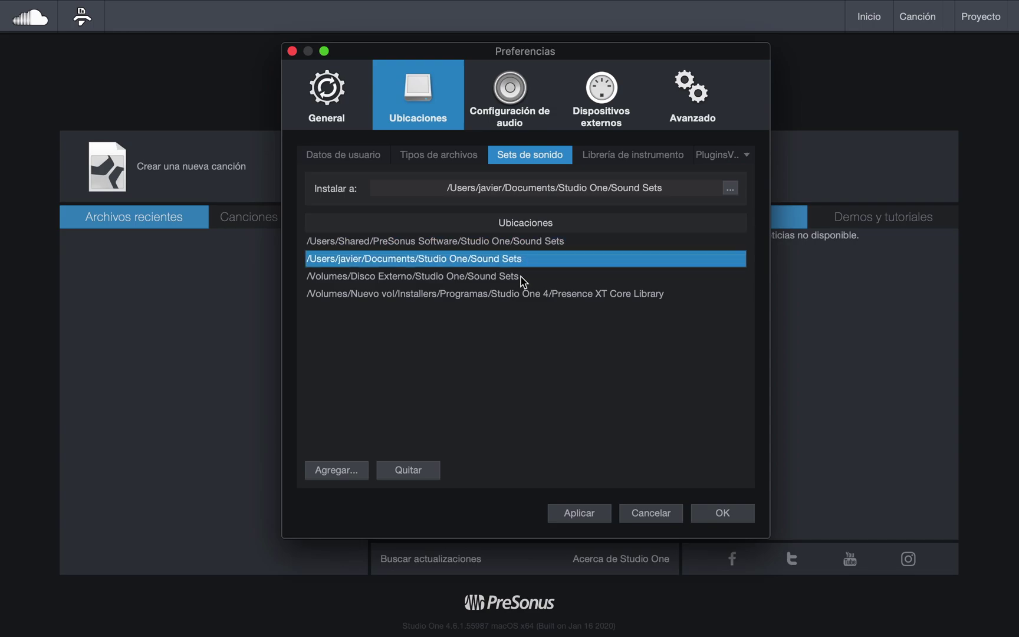
pyautogui.click(520, 277)
pyautogui.click(544, 293)
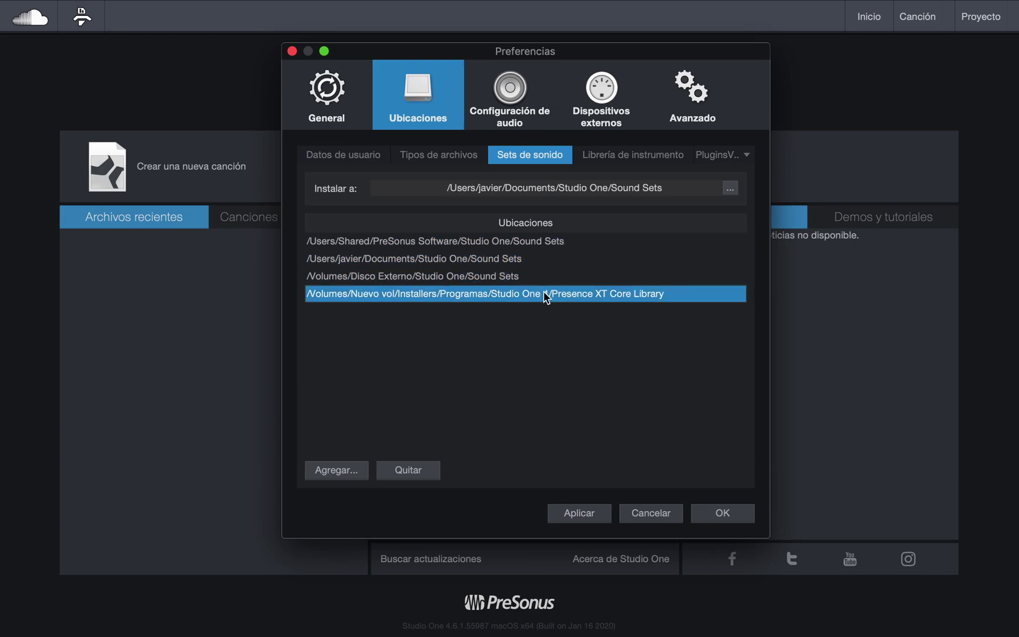
pyautogui.click(560, 326)
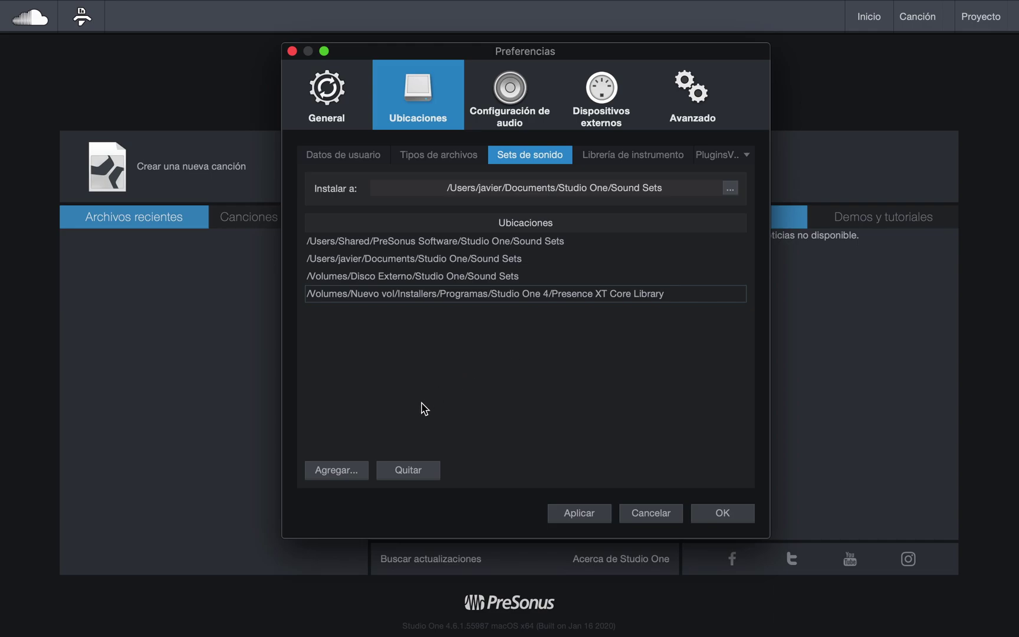
# View the folder chooser for the sound set installation path, cancel it, and recheck the first listed location
pyautogui.click(731, 189)
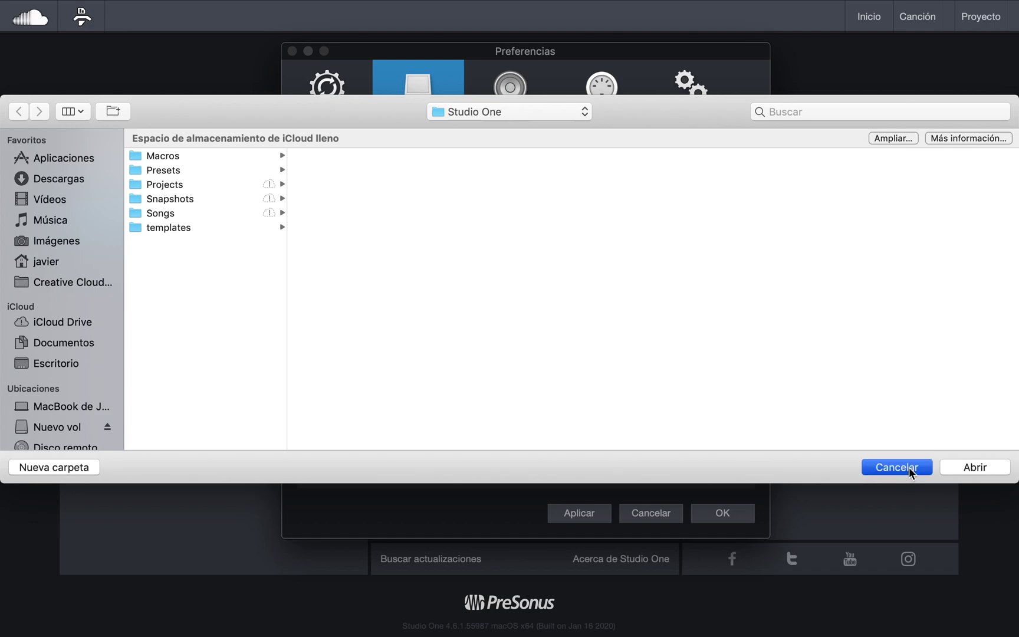
pyautogui.click(912, 471)
pyautogui.click(684, 262)
pyautogui.click(639, 238)
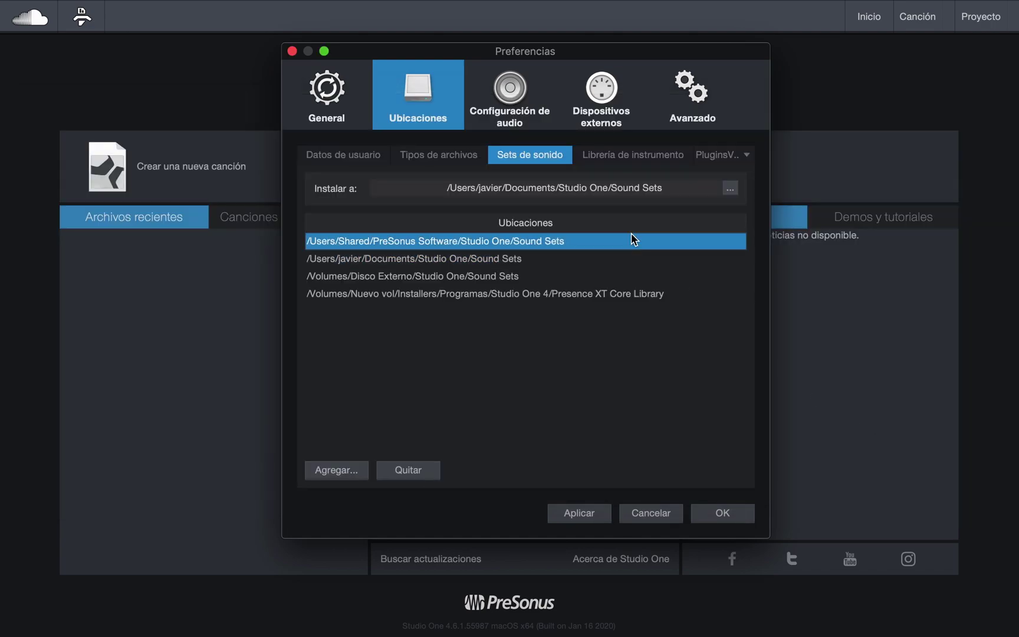
pyautogui.click(651, 337)
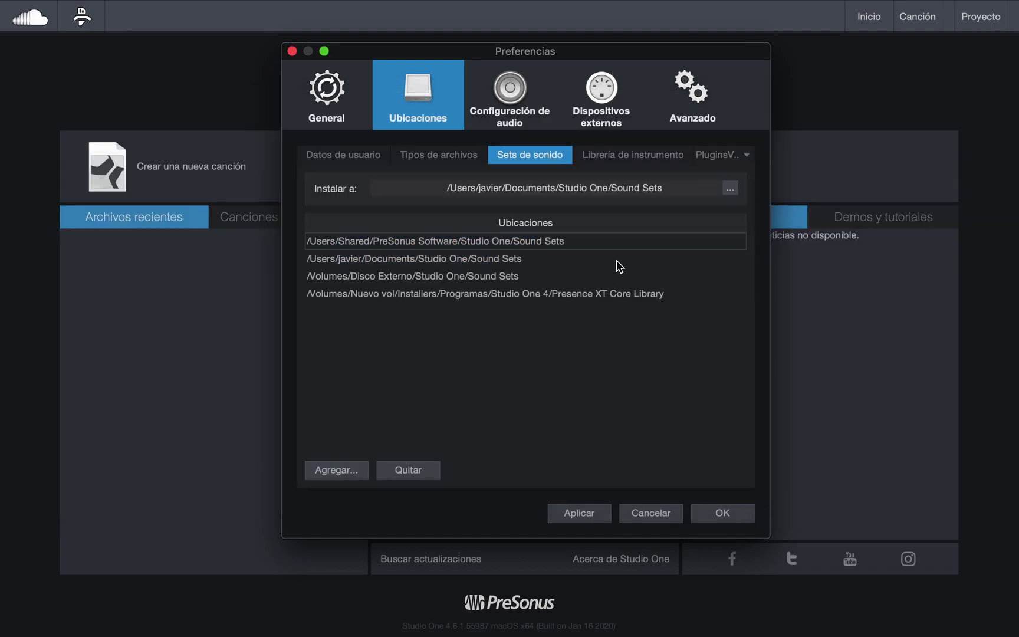
# Go through the sound set locations again and view the folder chooser for adding another, cancelling without adding one
pyautogui.press('Down')
pyautogui.press('Down')
pyautogui.press('Down')
pyautogui.press('Down')
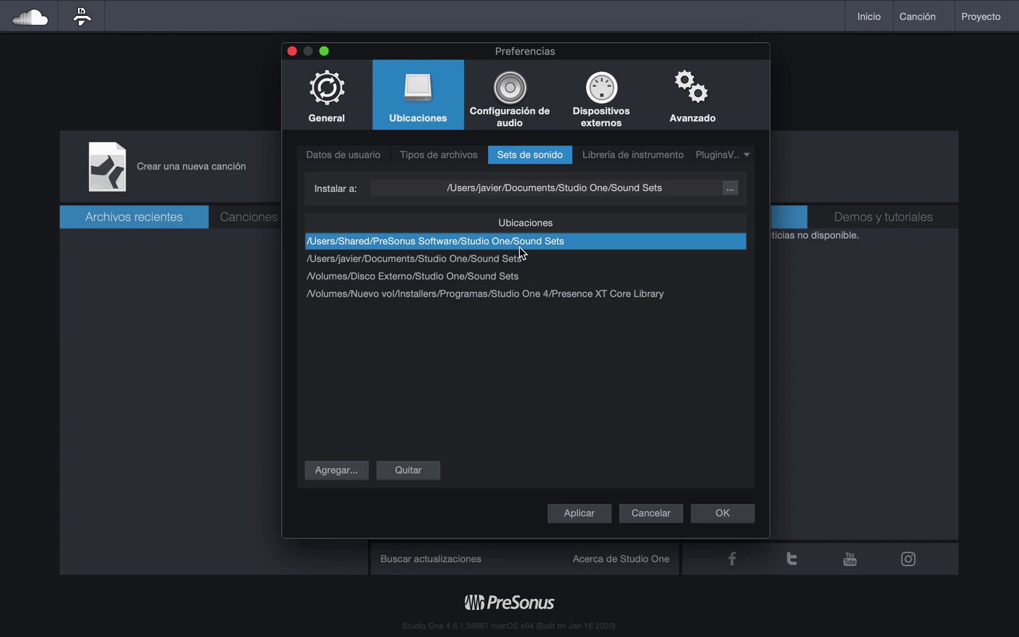
pyautogui.click(604, 352)
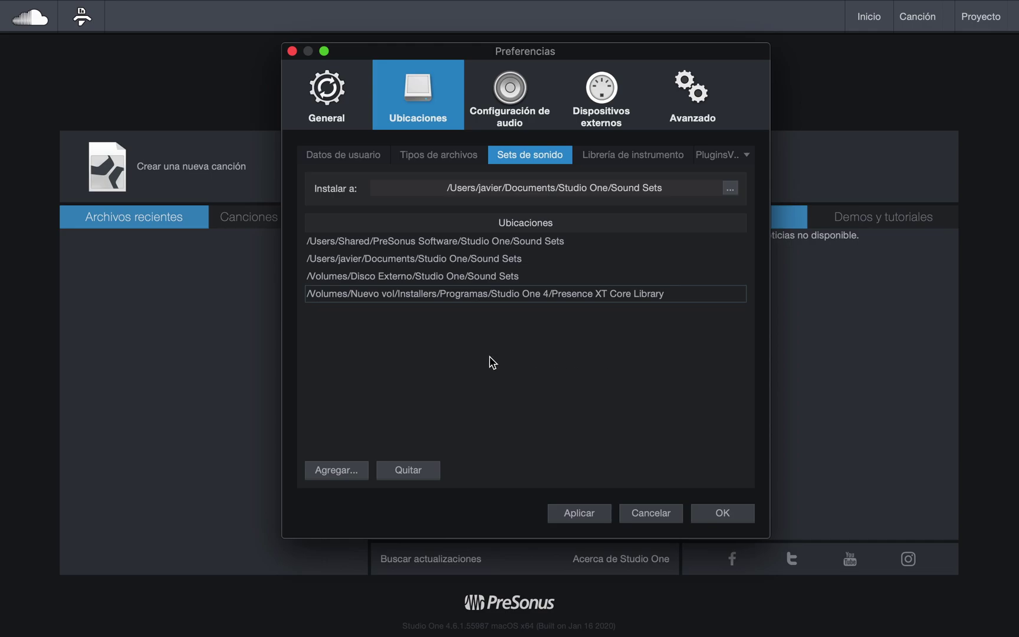
pyautogui.click(342, 473)
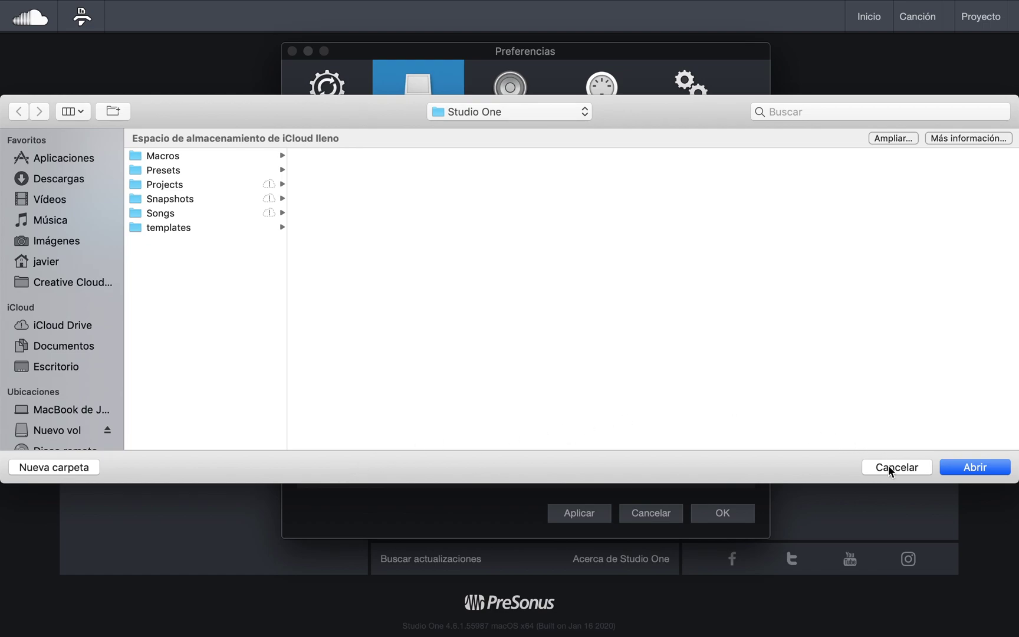
pyautogui.click(889, 465)
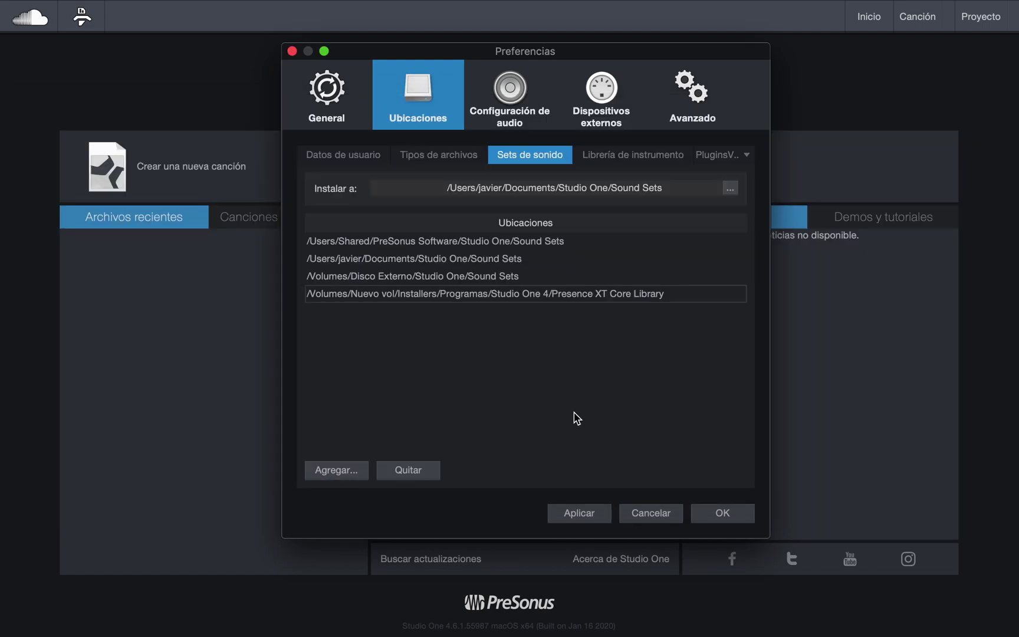
# Recheck the Presence XT Core Library sound set location, and review the SoundFonts folder listed for the instrument library
pyautogui.click(463, 295)
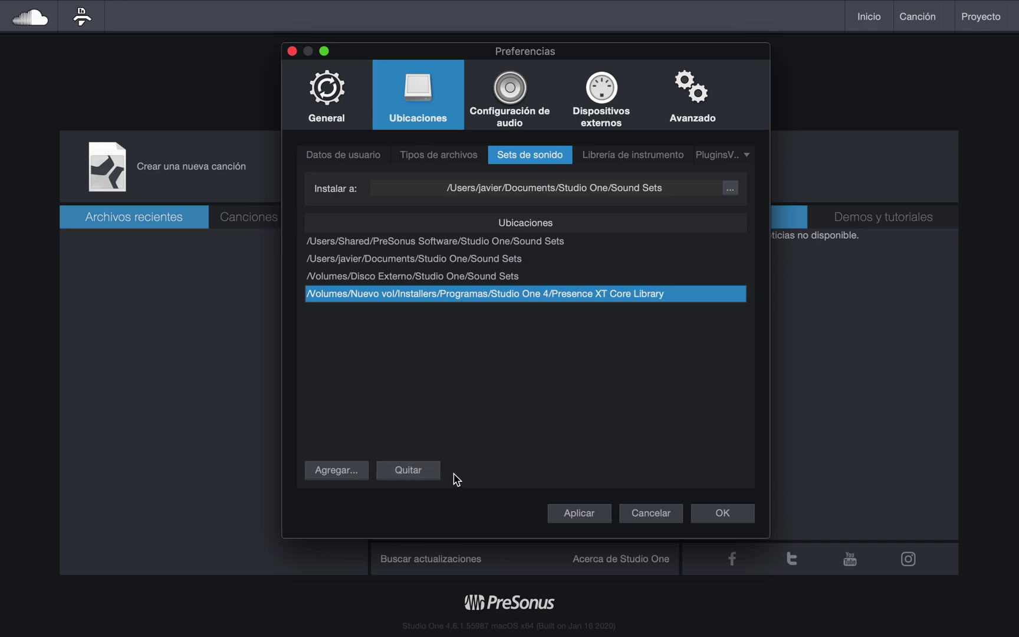
pyautogui.click(584, 386)
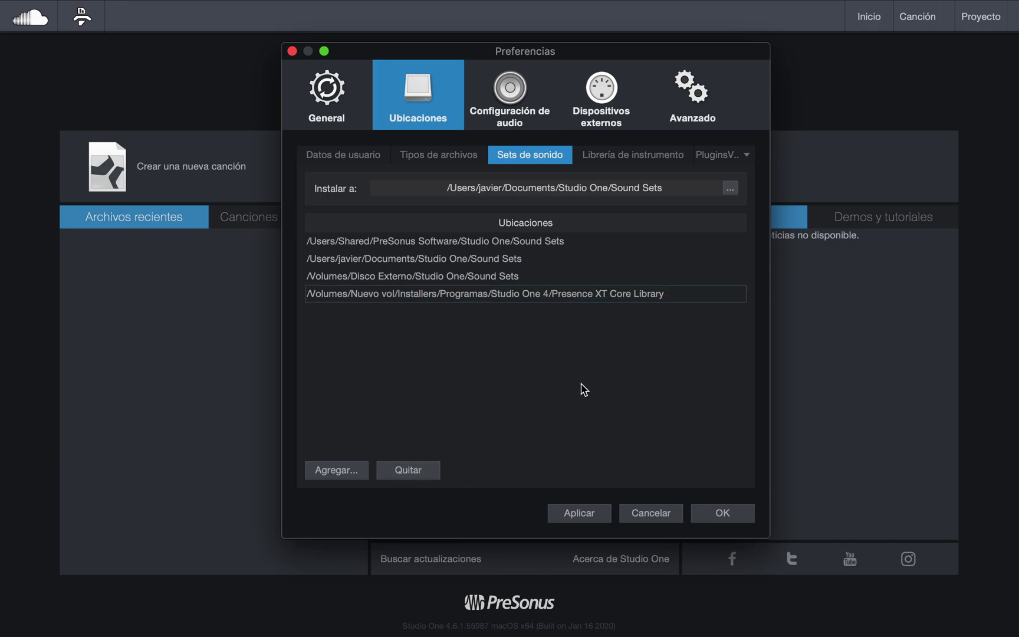
pyautogui.click(622, 157)
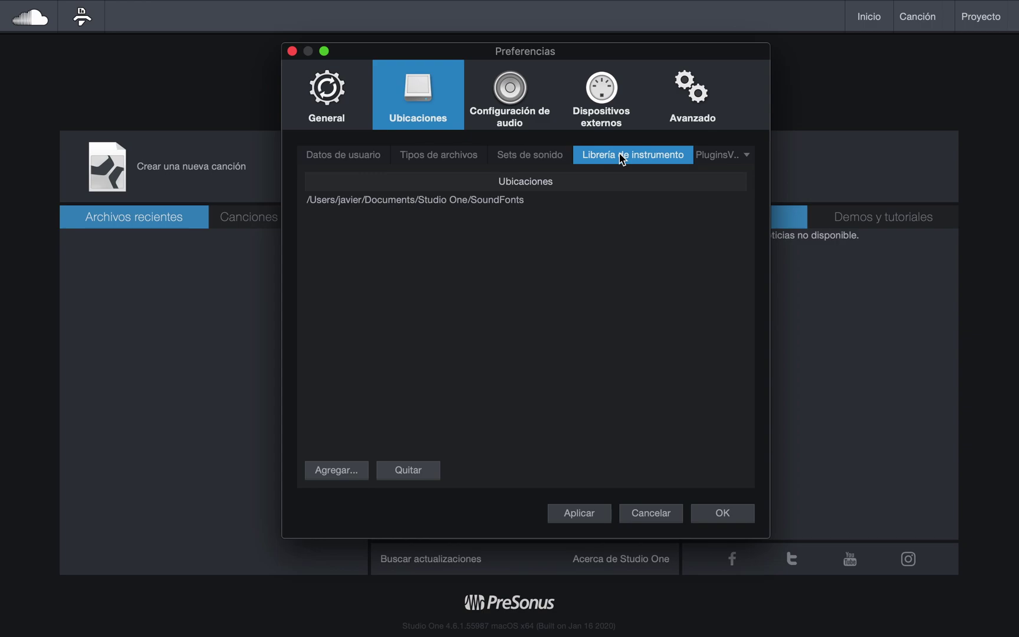
pyautogui.click(546, 201)
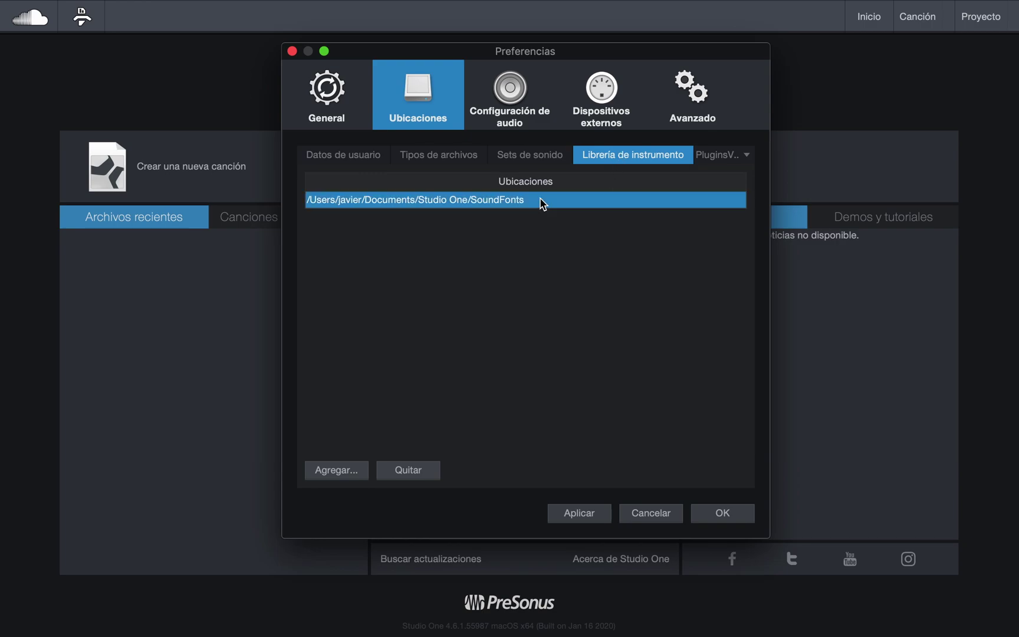
pyautogui.click(587, 262)
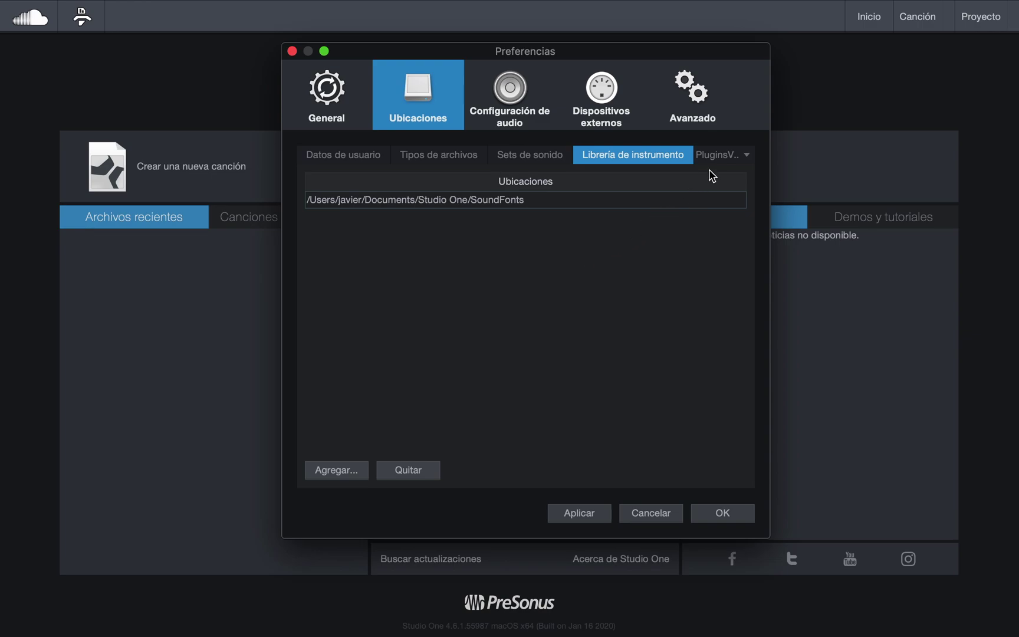
# Review the VST plug-in scan options and each of the listed VST and VST3 folder locations
pyautogui.click(715, 157)
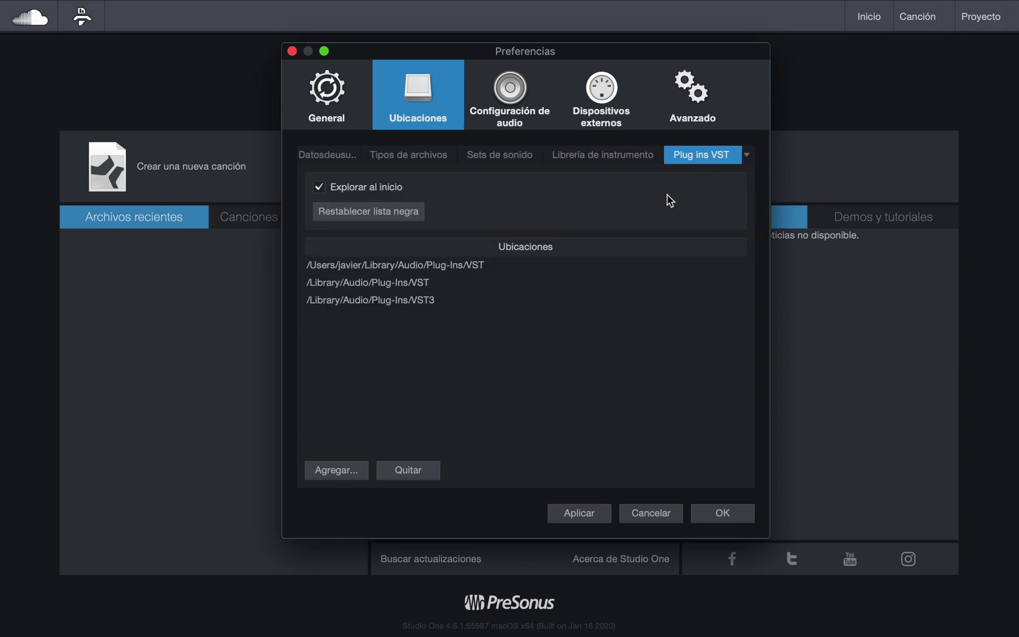
pyautogui.click(572, 284)
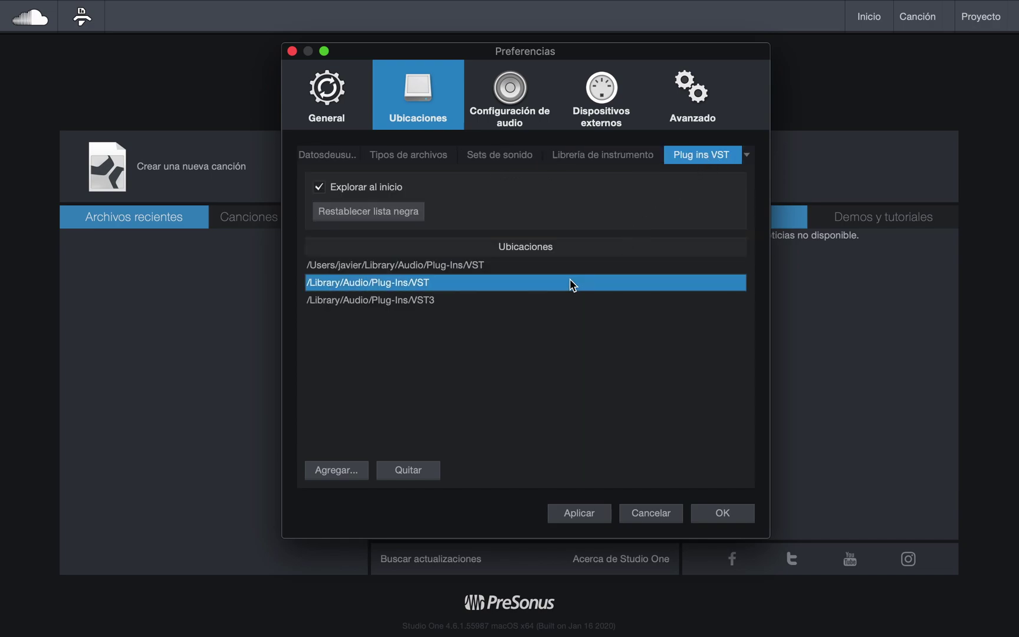
pyautogui.click(559, 275)
pyautogui.press('Down')
pyautogui.press('Down')
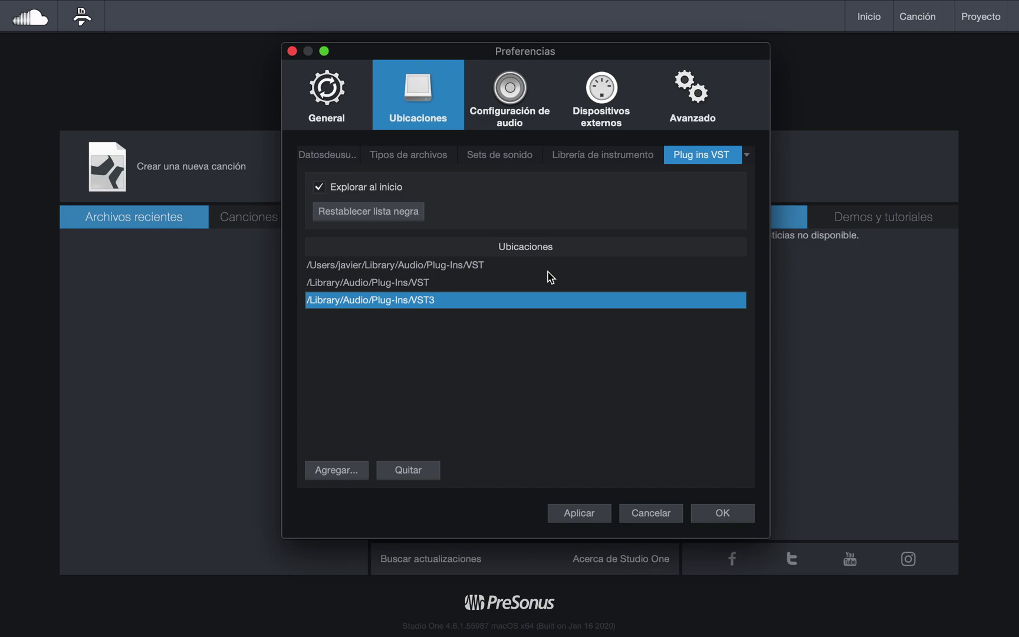
pyautogui.click(541, 356)
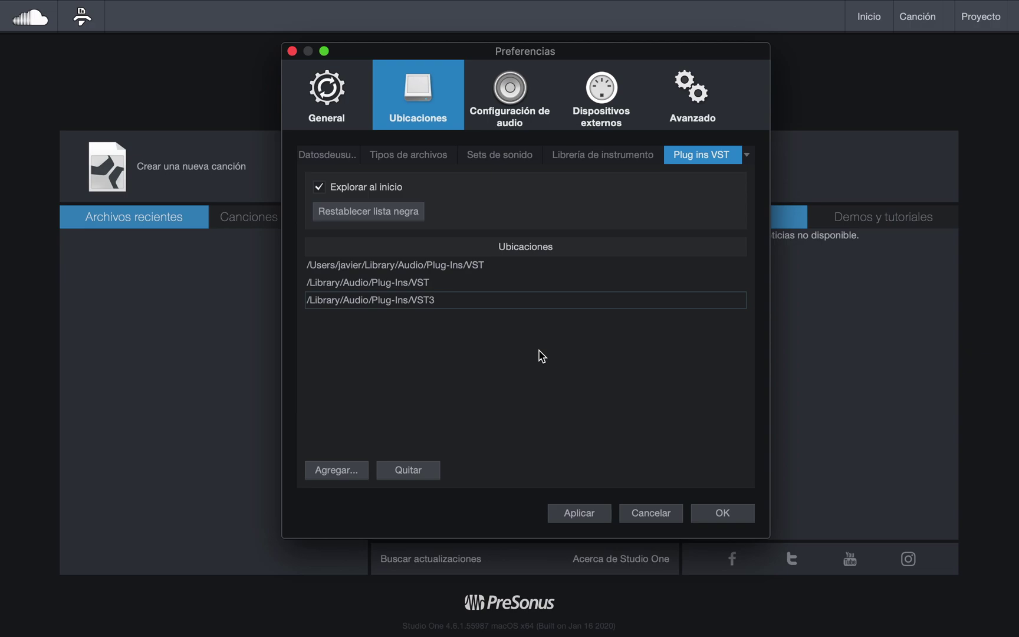
# Review the audio device configuration and the list of external devices
pyautogui.click(513, 110)
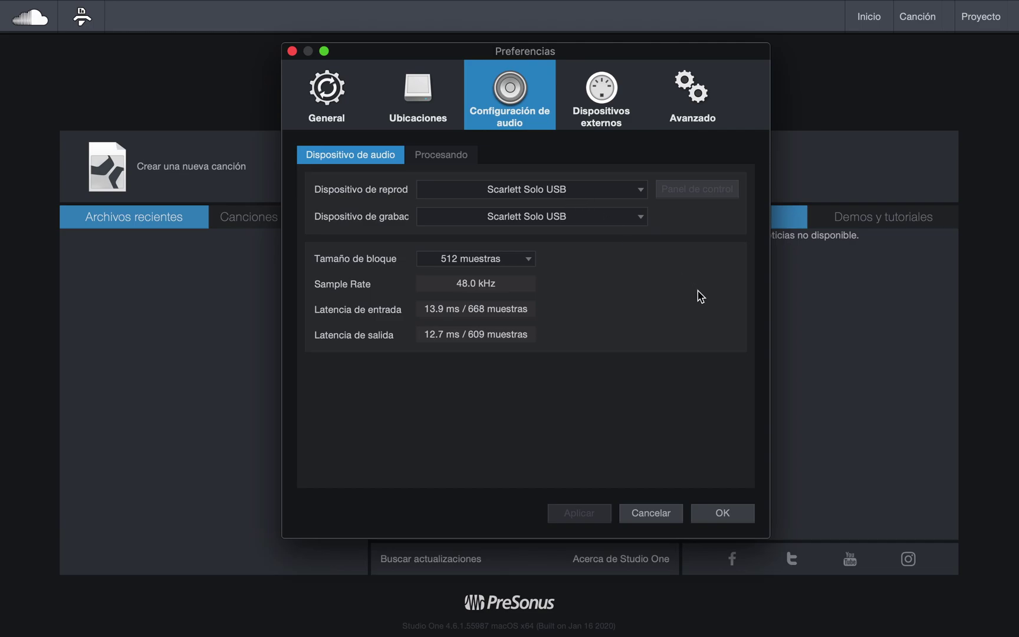
pyautogui.click(615, 112)
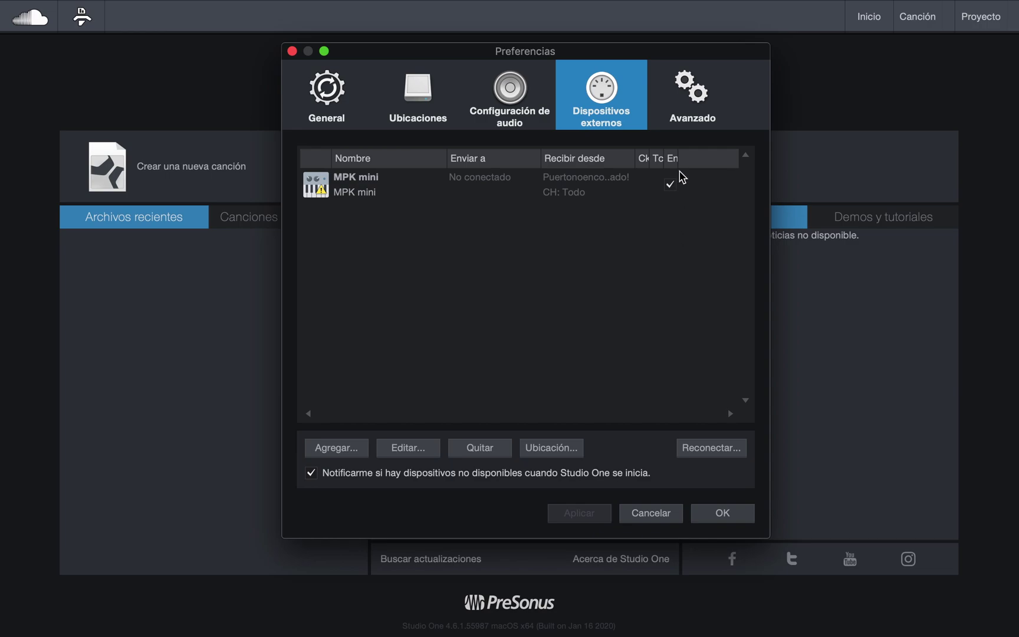
# Review the advanced editing, automation, audio, MIDI, console and services preferences, and close the preferences without applying changes
pyautogui.click(696, 110)
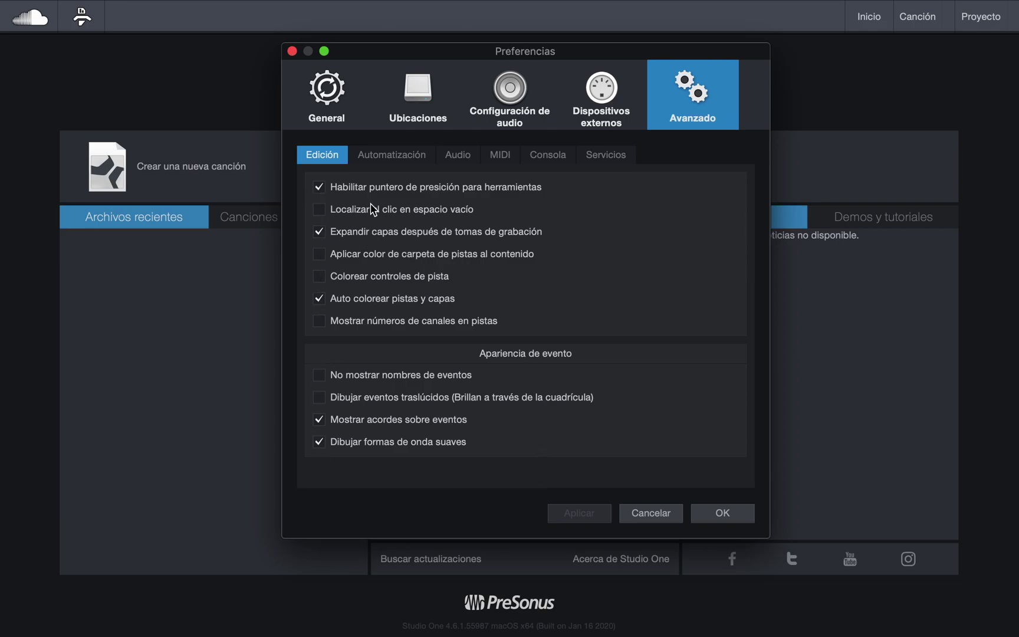
pyautogui.click(398, 159)
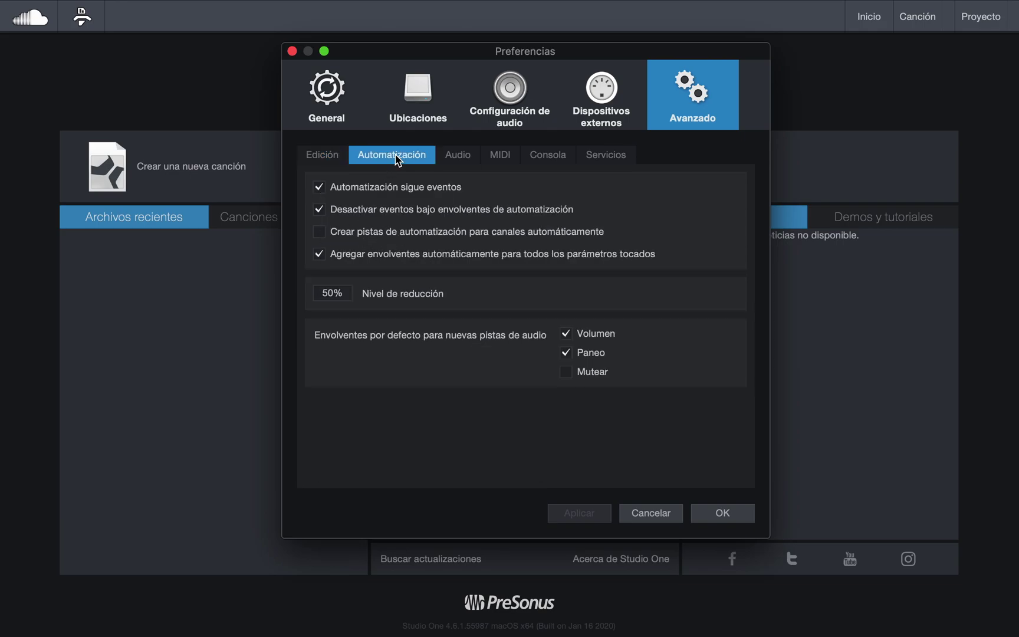
pyautogui.click(456, 168)
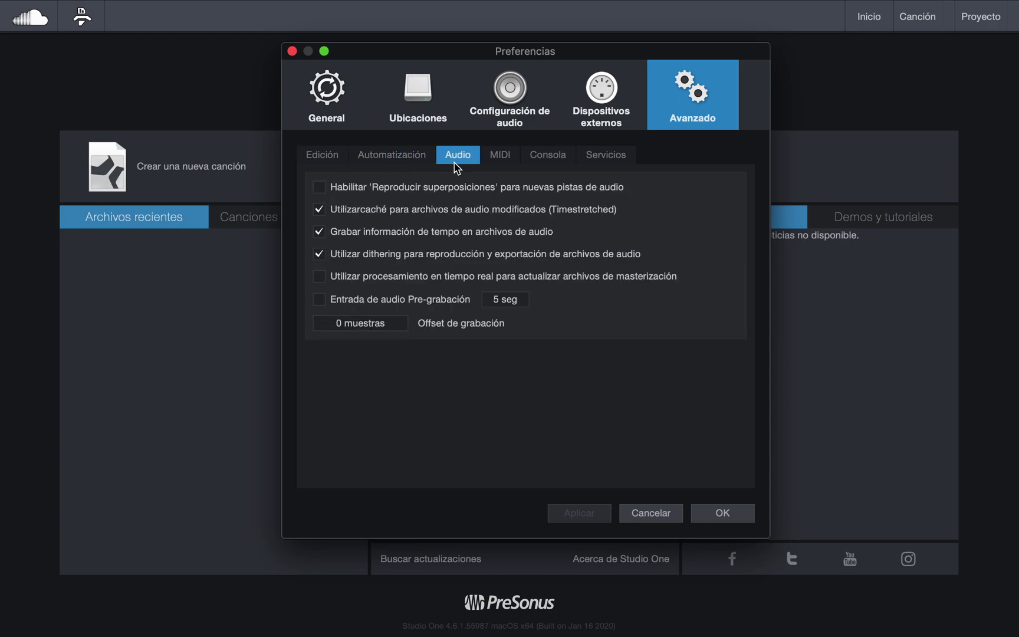
pyautogui.click(502, 157)
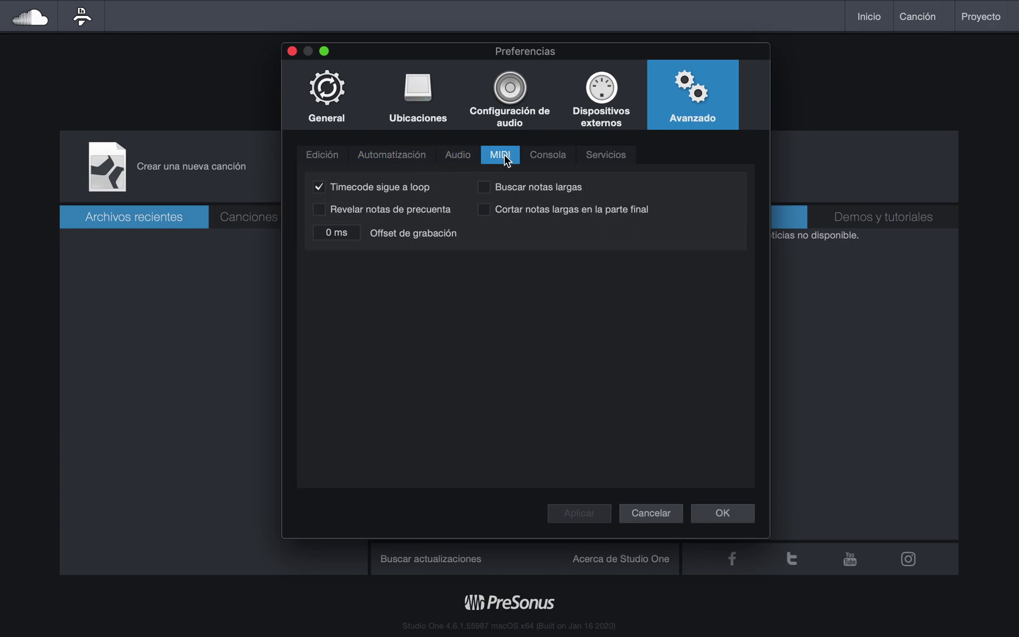
pyautogui.click(551, 163)
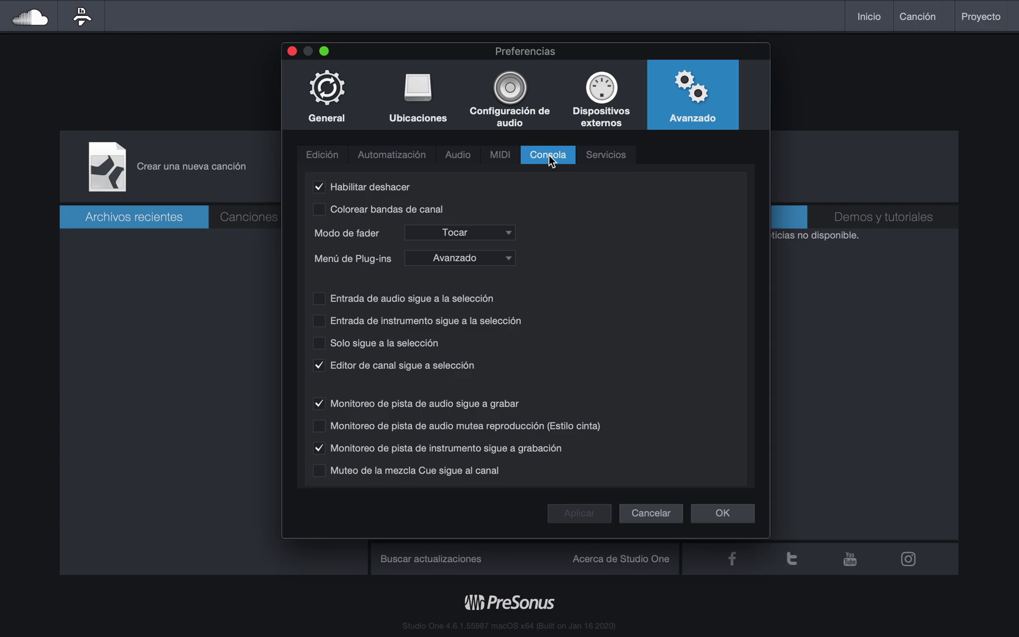
pyautogui.click(603, 157)
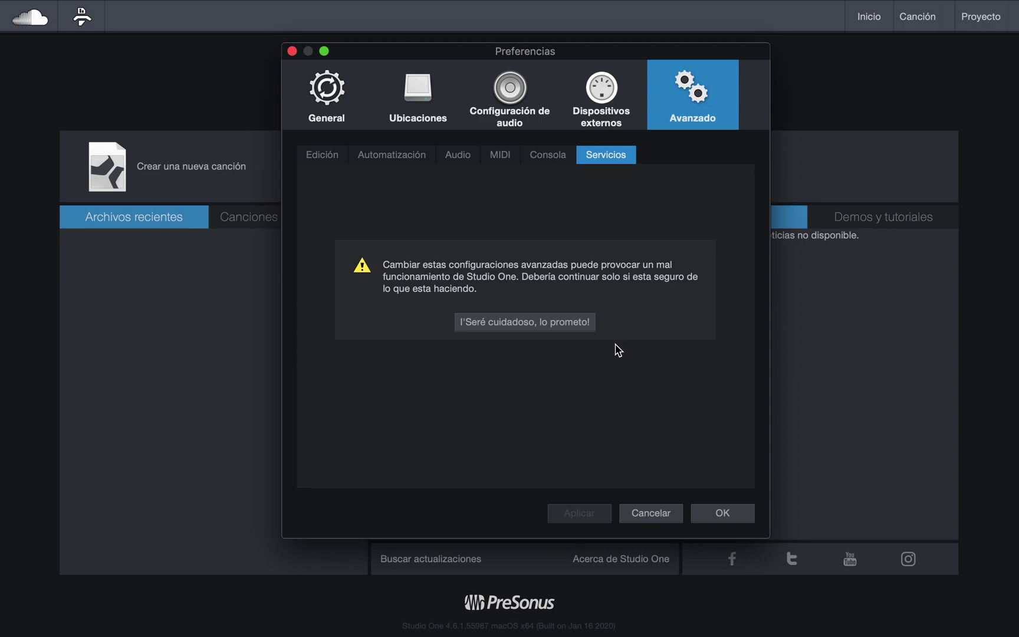
pyautogui.click(648, 514)
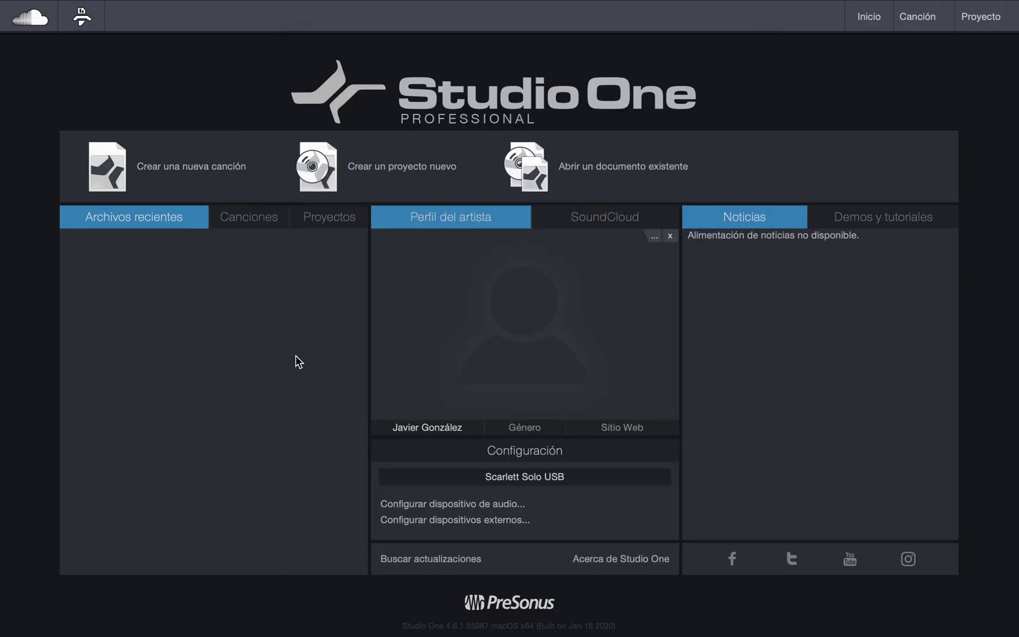
# In the Studio One installation window, select Instrumentos, Documentación, Heredado y compatibilidad, Studio One Demos and Tutorials and Celemony Melodyne Essential for installation
pyautogui.click(100, 9)
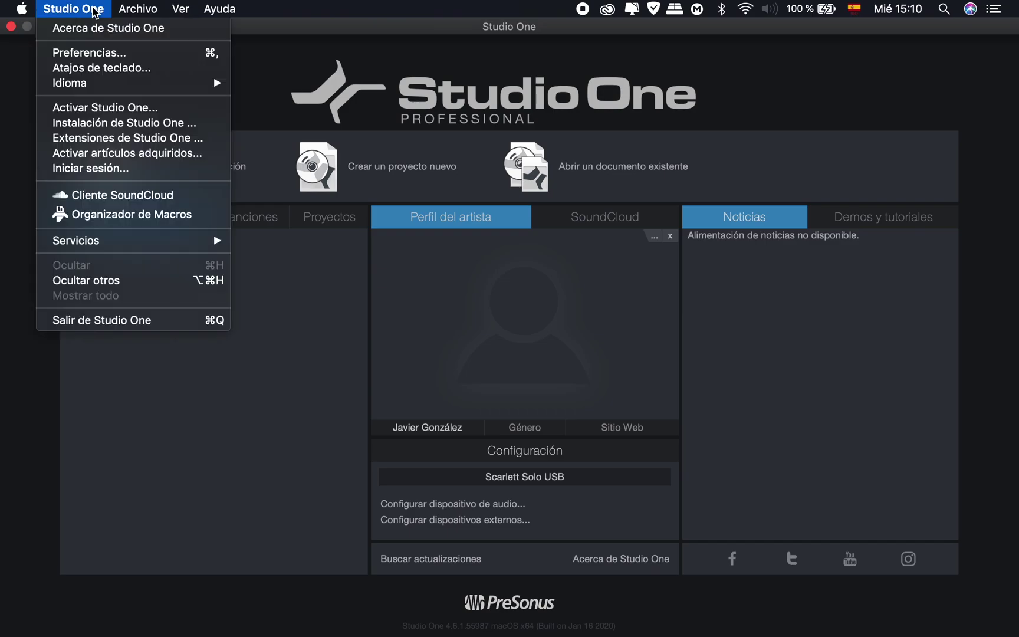
pyautogui.click(105, 125)
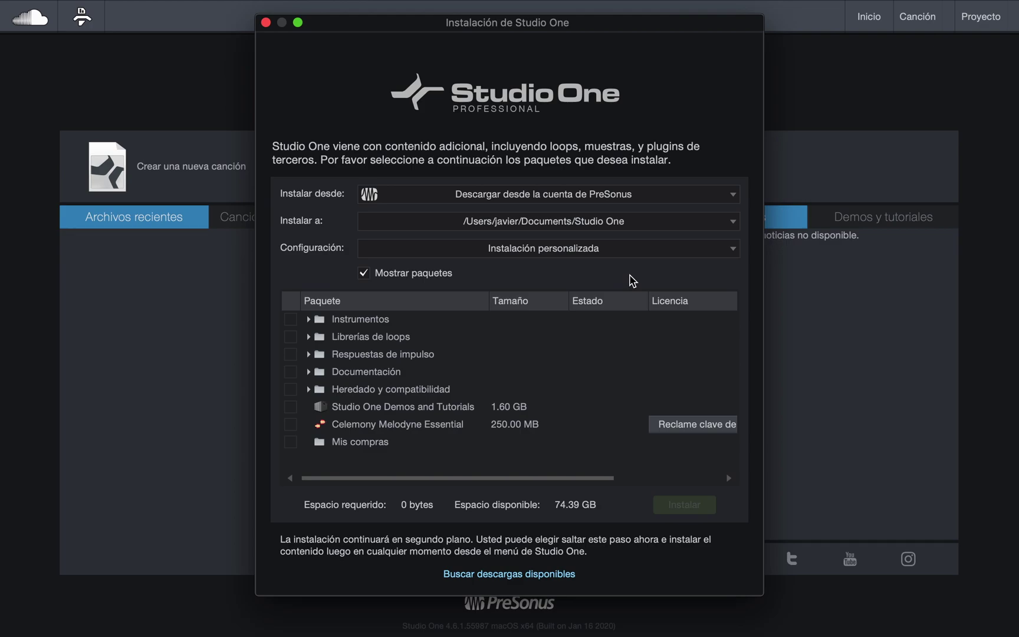
pyautogui.click(290, 407)
pyautogui.click(291, 424)
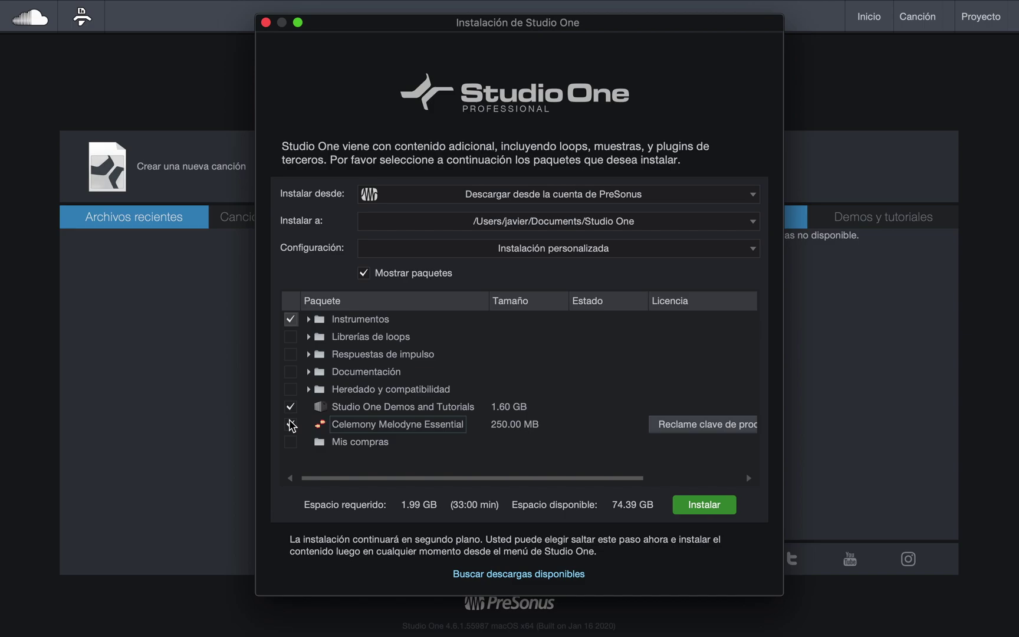
pyautogui.click(291, 373)
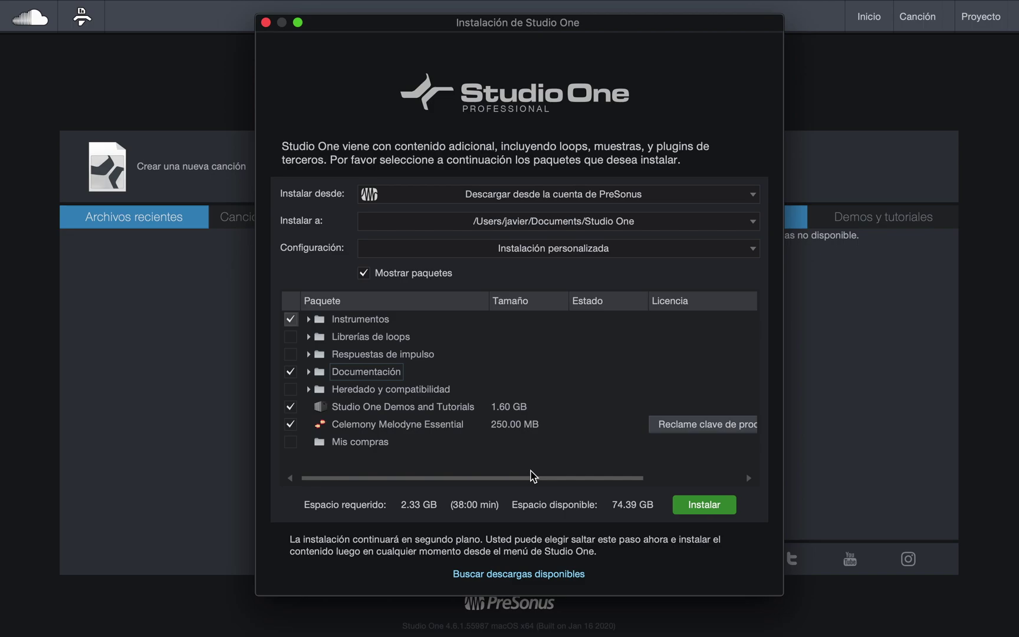
pyautogui.click(290, 389)
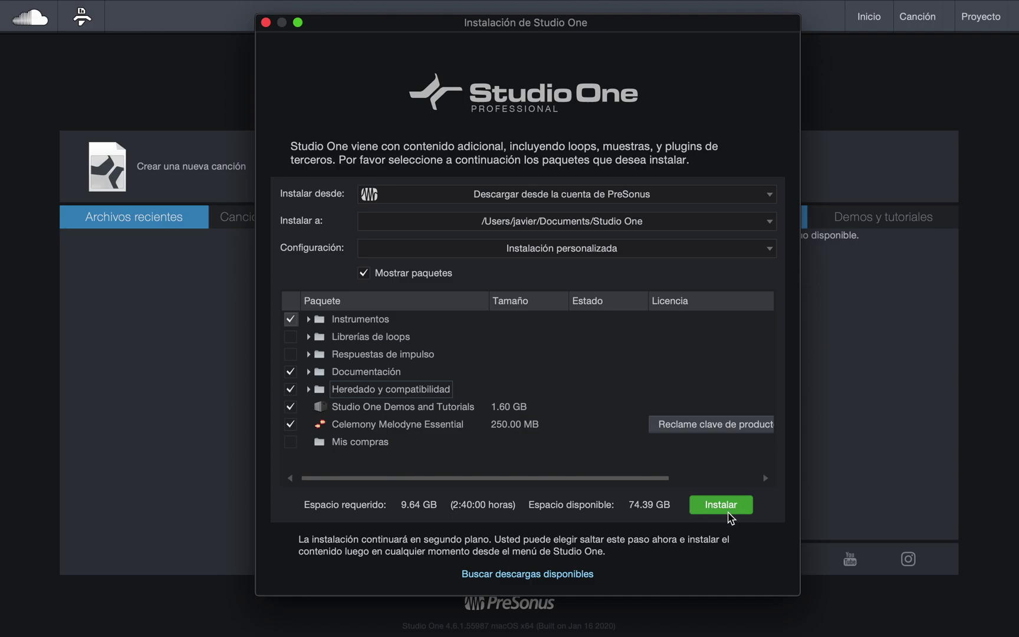
# Deselect all the packages marked for installation
pyautogui.click(291, 320)
pyautogui.click(289, 372)
pyautogui.click(289, 389)
pyautogui.click(290, 405)
pyautogui.click(290, 424)
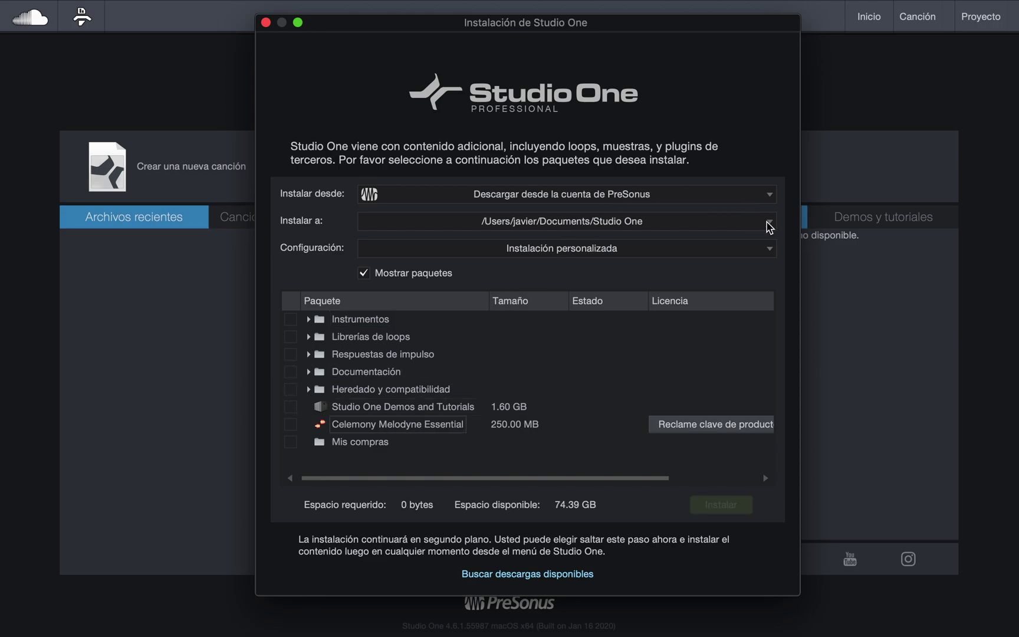
# Check the choices for the installation folder and configuration type, and close the installation window without installing anything
pyautogui.click(769, 222)
pyautogui.click(771, 224)
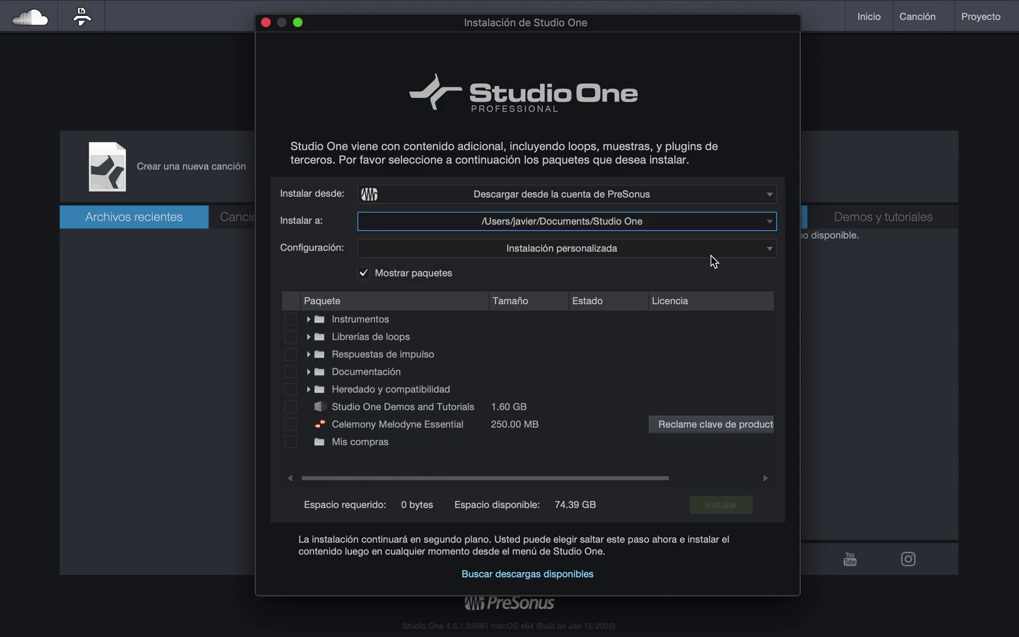
pyautogui.click(715, 252)
pyautogui.click(716, 253)
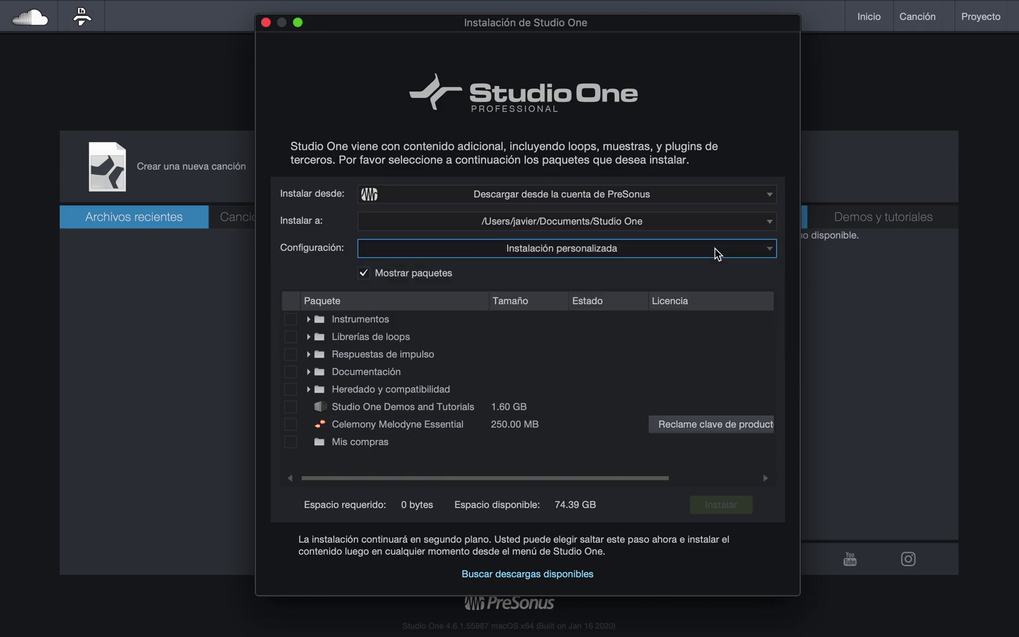
pyautogui.click(741, 226)
pyautogui.click(741, 226)
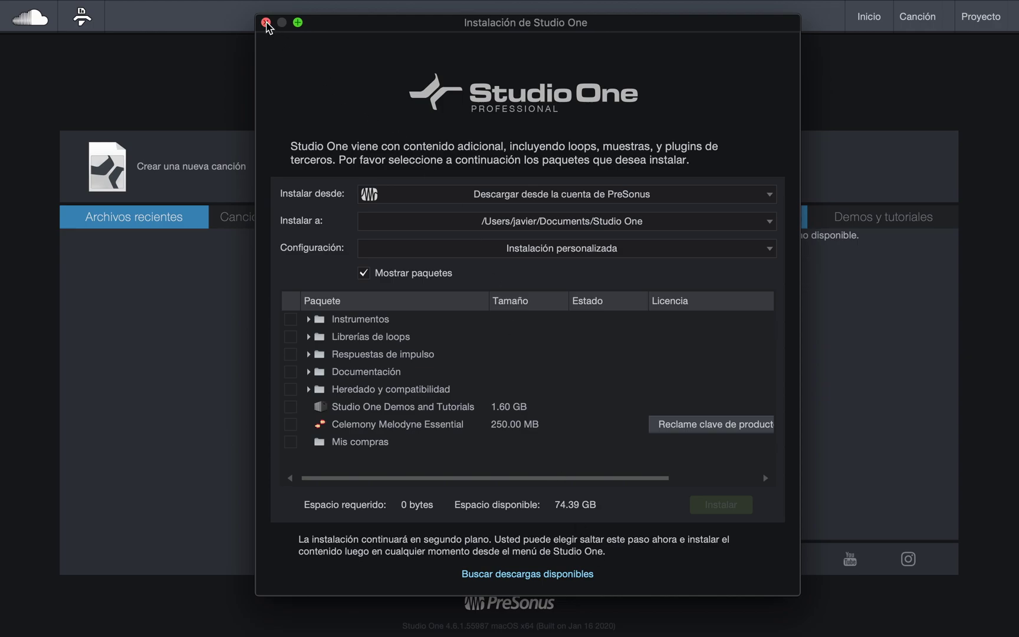
pyautogui.click(266, 23)
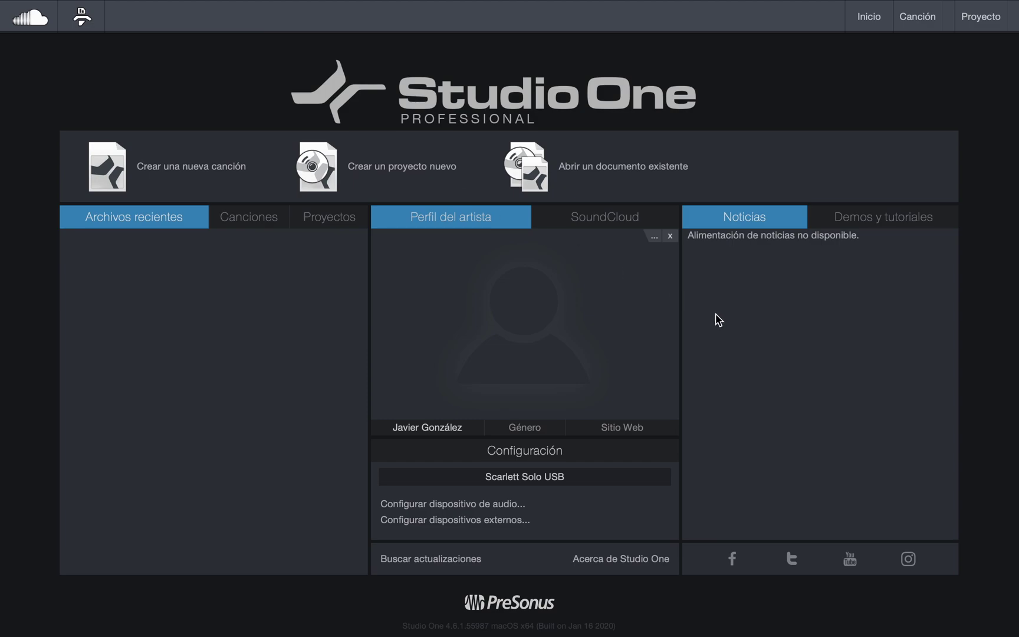